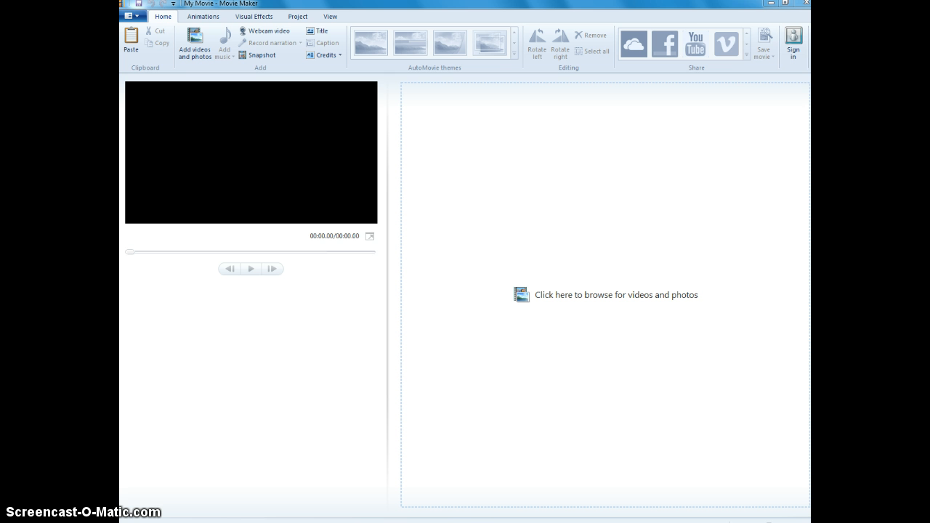
Add a title slide to the empty project and set its text duration to 2.00 seconds.
left_click(322, 30)
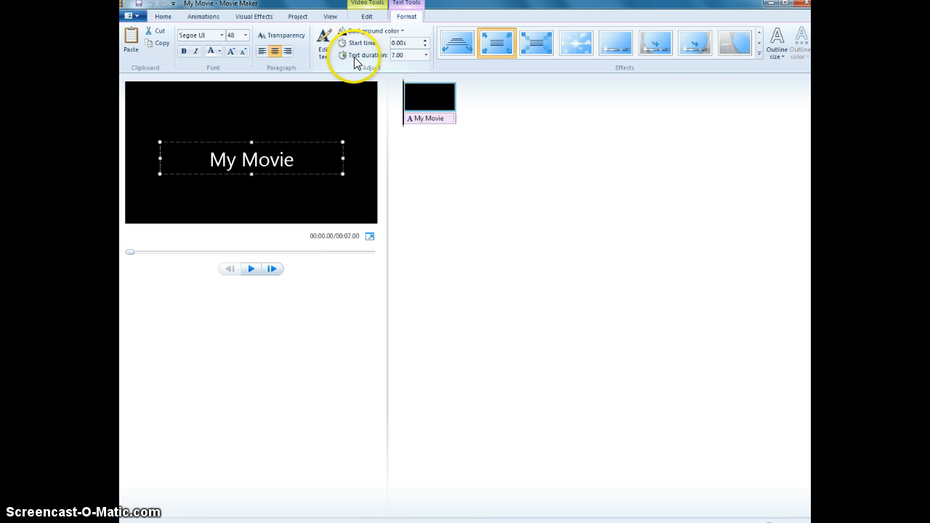
left_click(425, 55)
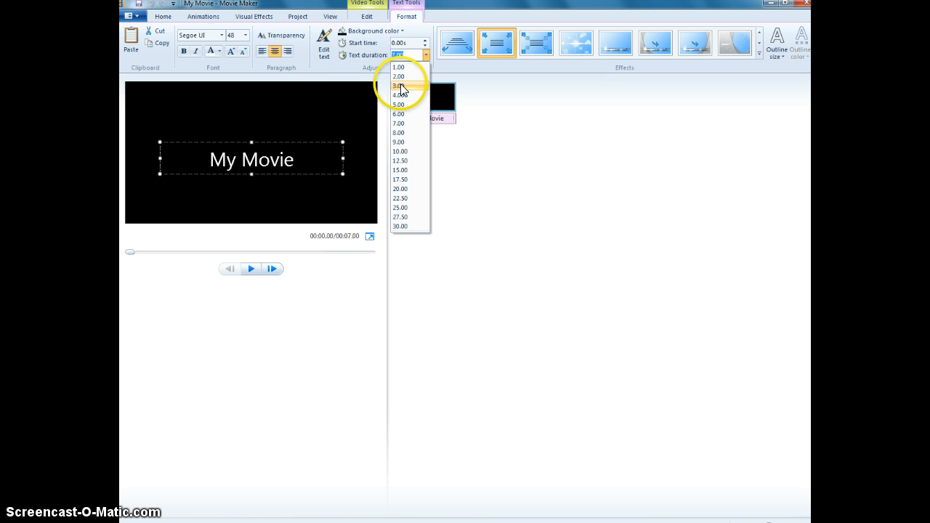
left_click(399, 76)
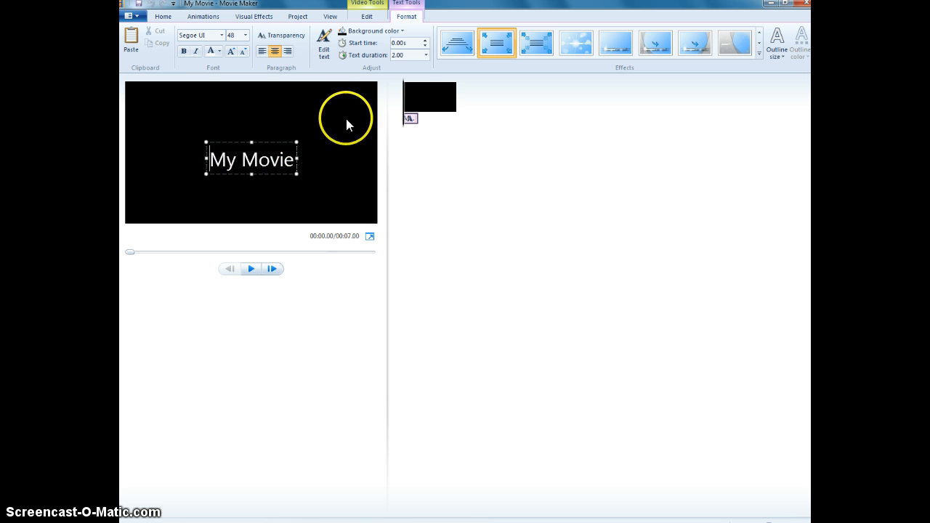
Set the title clip's duration to 3.00 seconds and play it back.
left_click(369, 17)
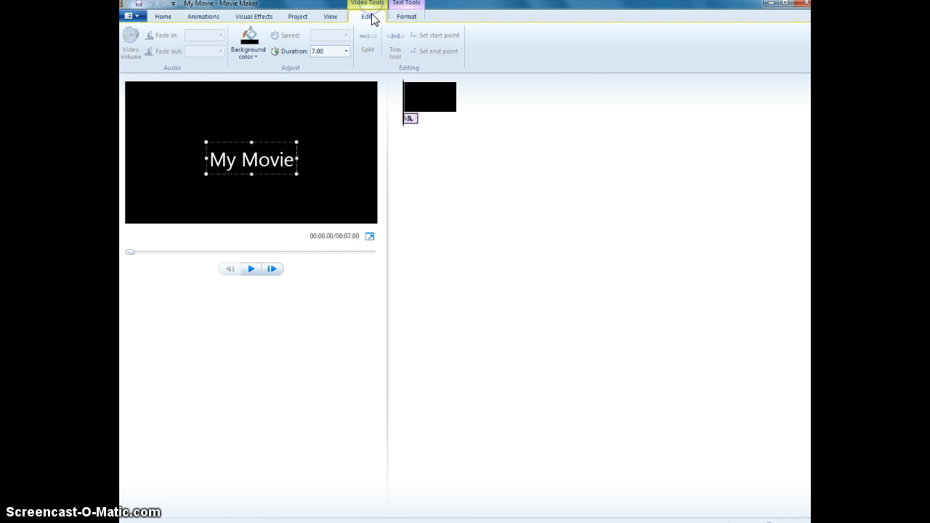
left_click(346, 52)
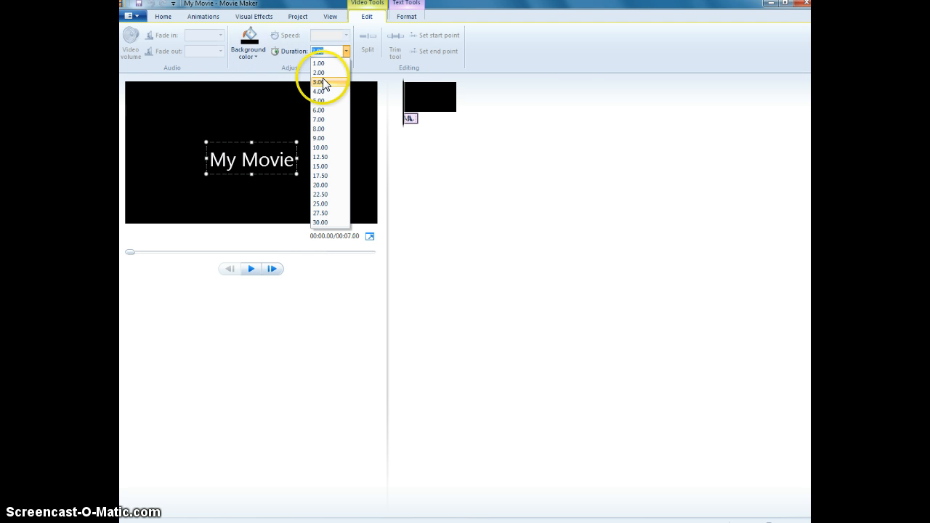
left_click(321, 82)
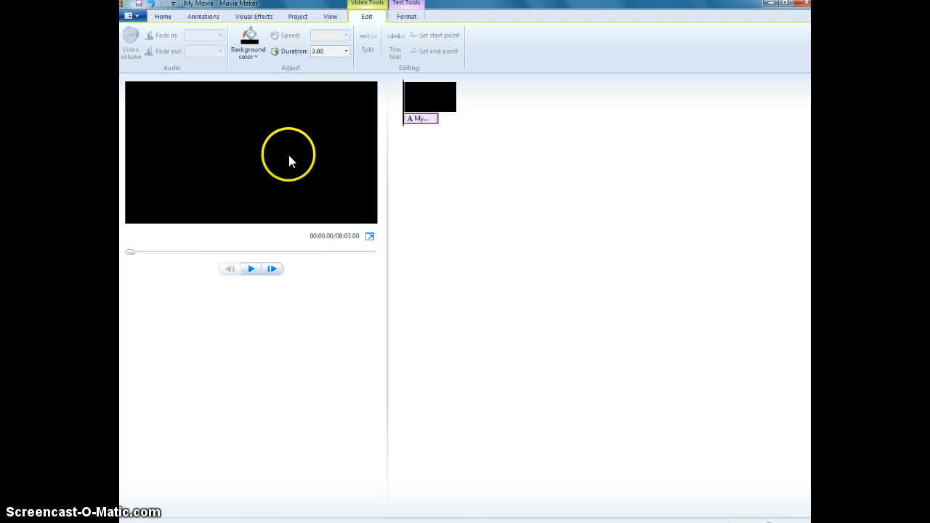
left_click(251, 269)
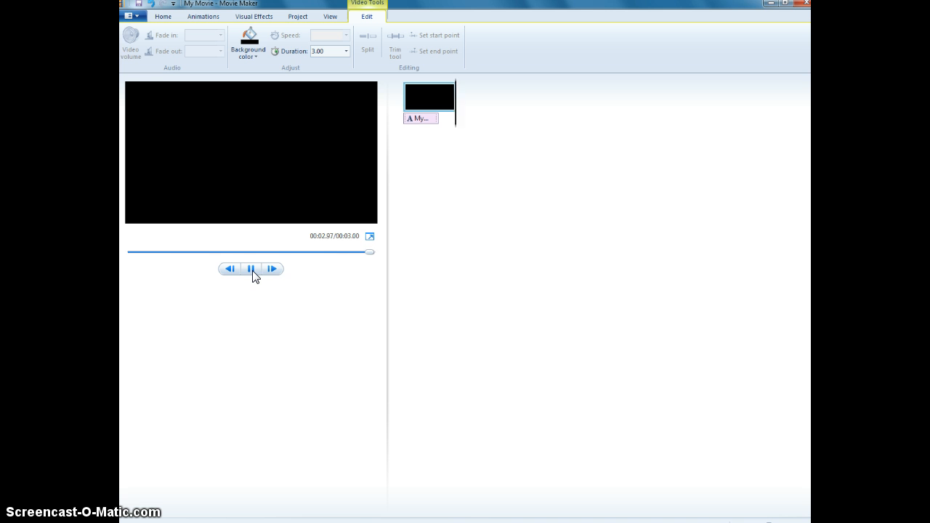
Add a second title slide and replace its placeholder text with "key concepts".
left_click(163, 17)
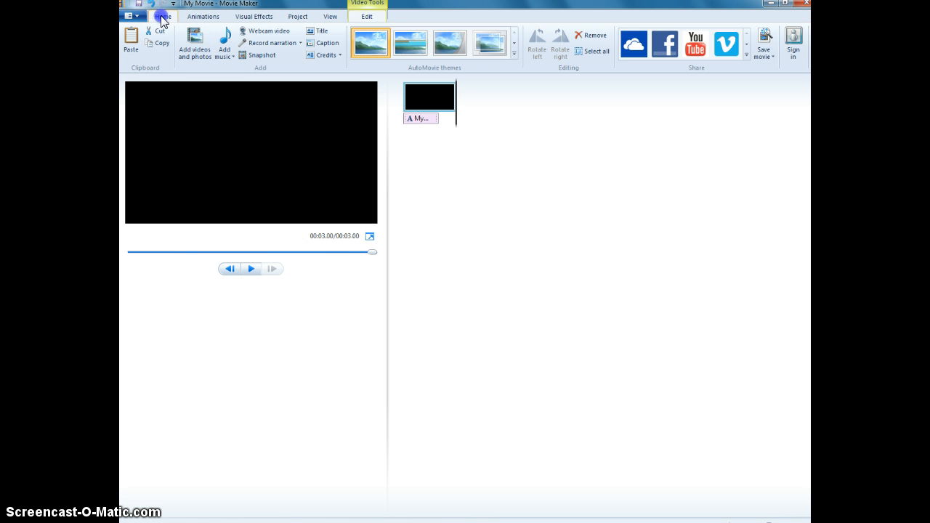
left_click(318, 32)
left_click(310, 164)
key("BackSpace")
key("BackSpace")
key("BackSpace")
key("BackSpace")
key("BackSpace")
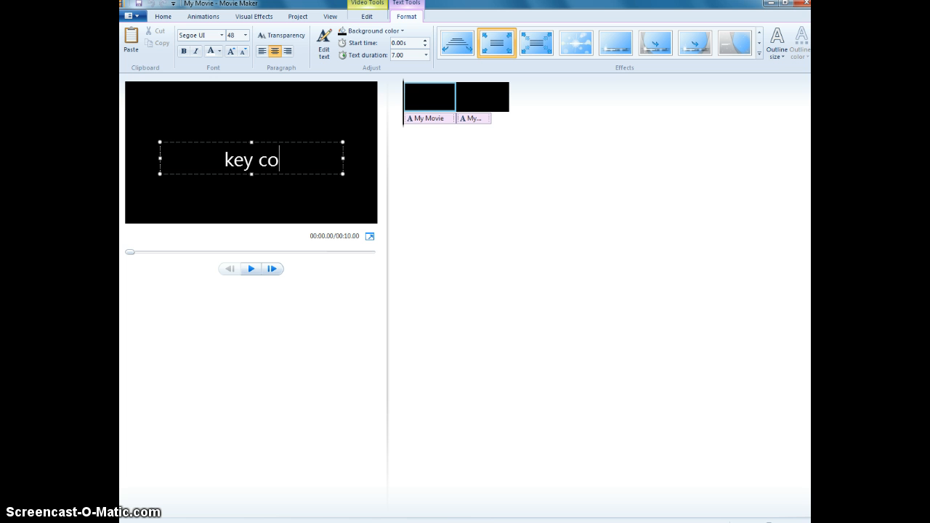
type("key concepts")
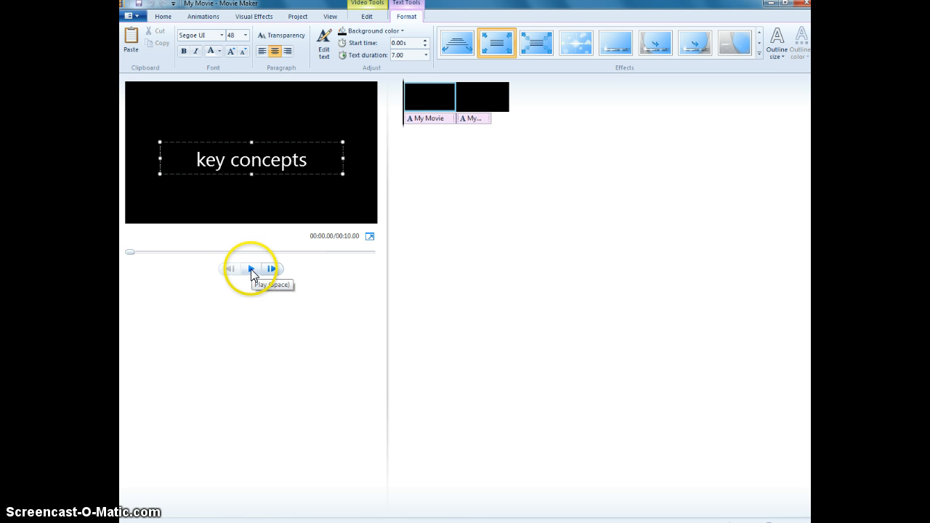
Set both the text duration and the clip duration of the "key concepts" title to 3.00 seconds.
left_click(424, 56)
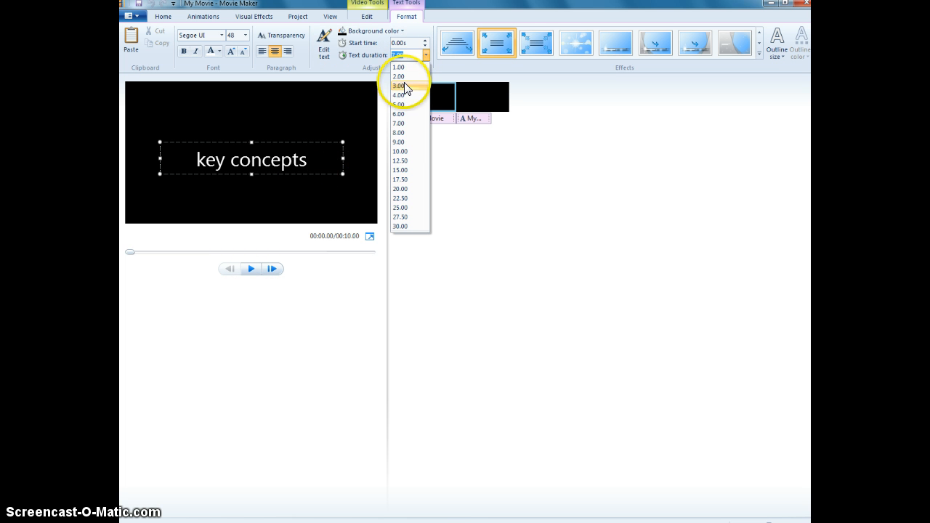
left_click(401, 86)
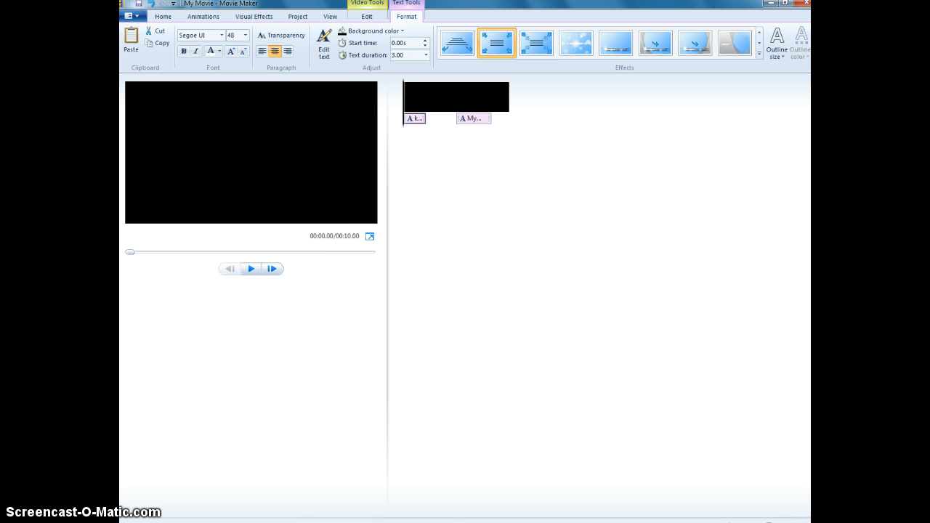
left_click(365, 15)
left_click(346, 51)
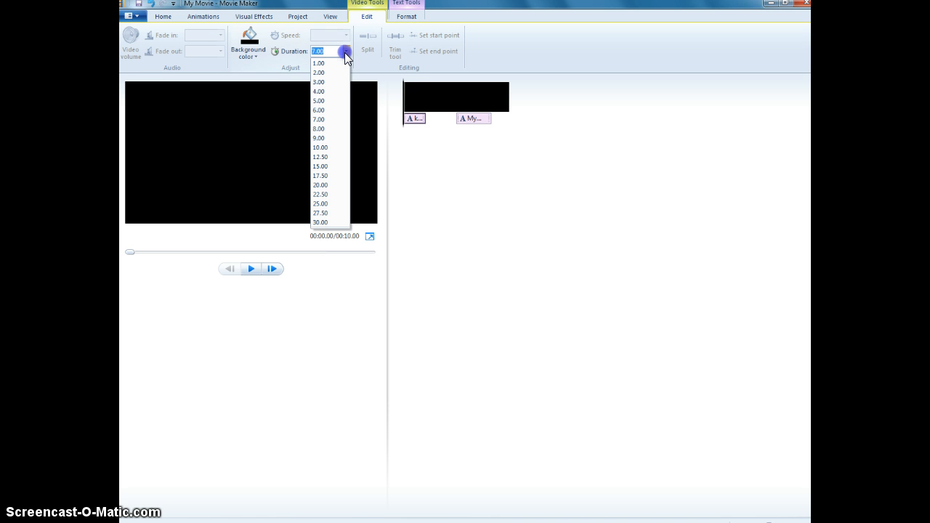
left_click(324, 82)
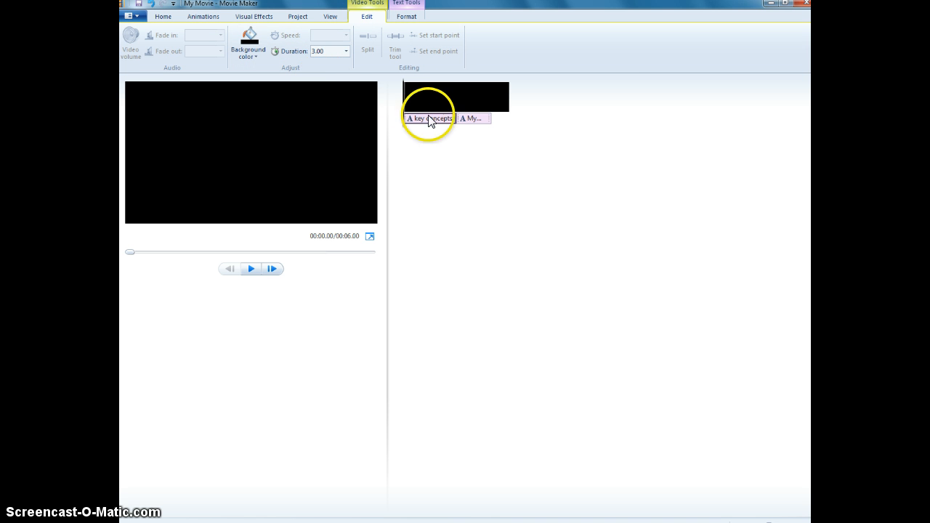
Move the "key concepts" clip behind the "My Movie" title and play the movie from the start.
left_click_drag(430, 94, 498, 116)
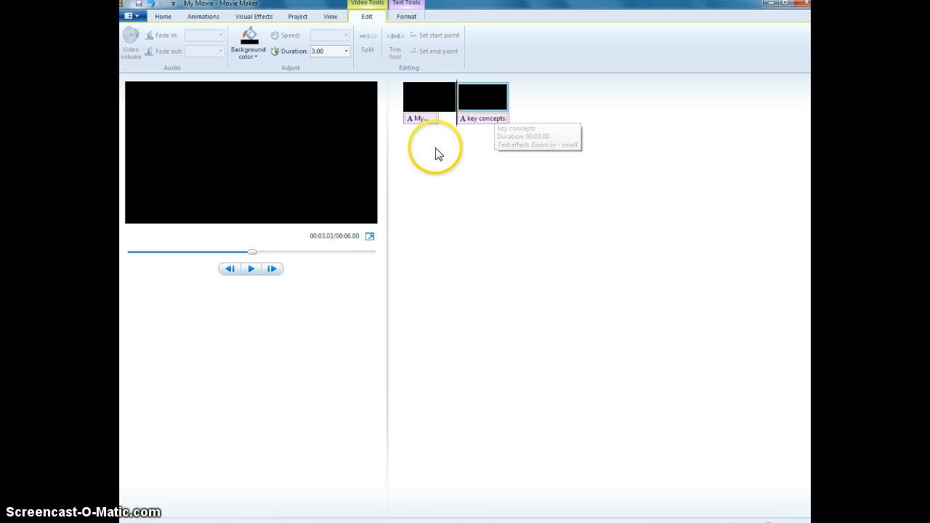
left_click_drag(252, 252, 137, 257)
left_click(251, 269)
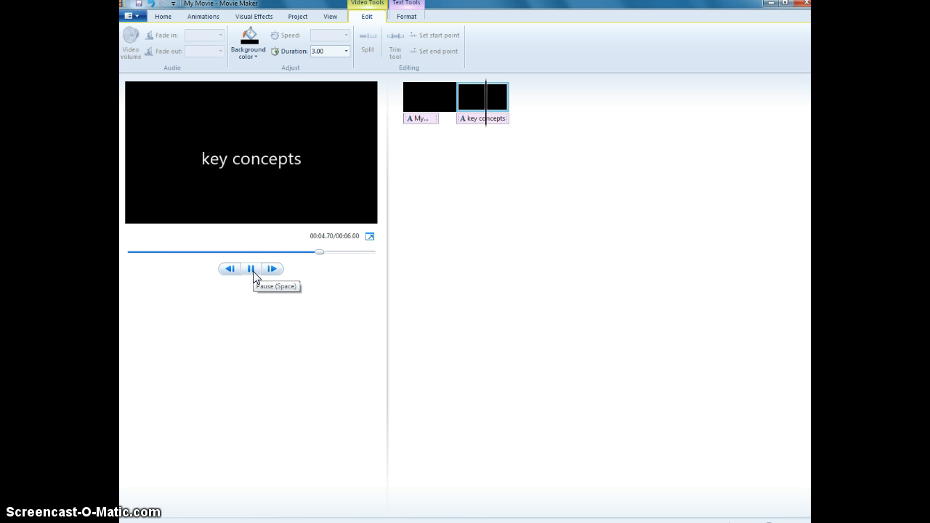
left_click(252, 270)
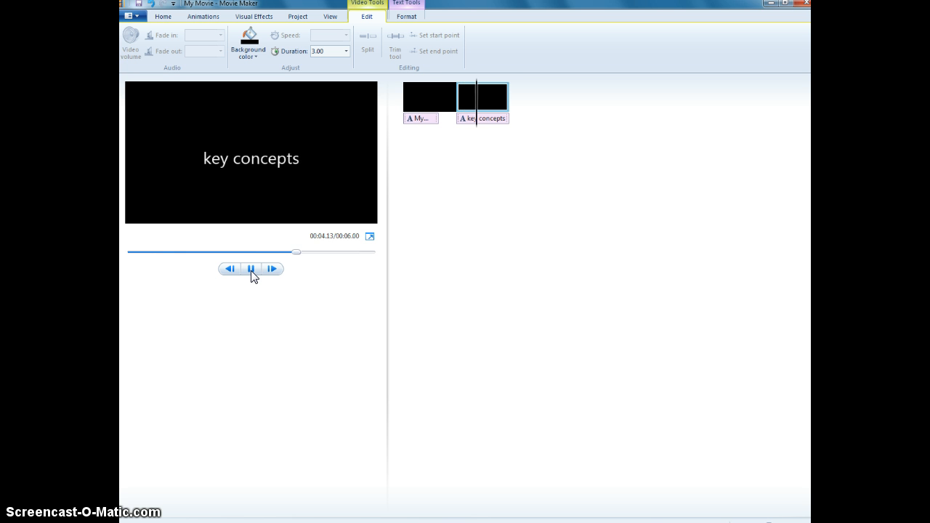
left_click(251, 268)
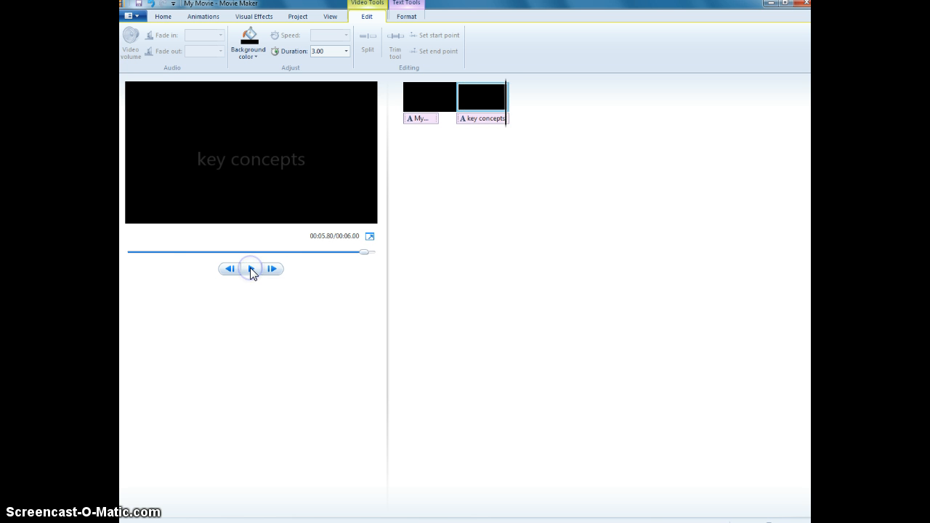
Try tan and light blue background colors on the "key concepts" title and restore black.
left_click(242, 52)
left_click(251, 54)
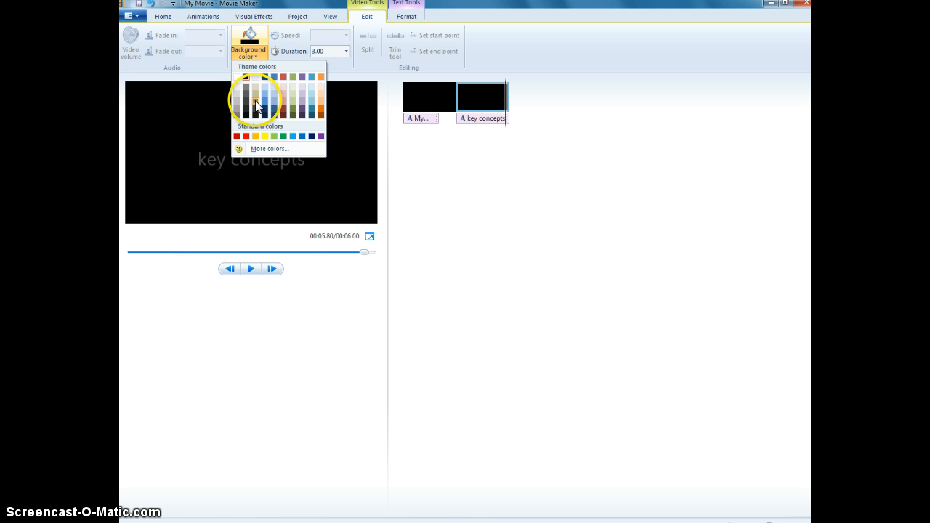
left_click(255, 101)
left_click(253, 31)
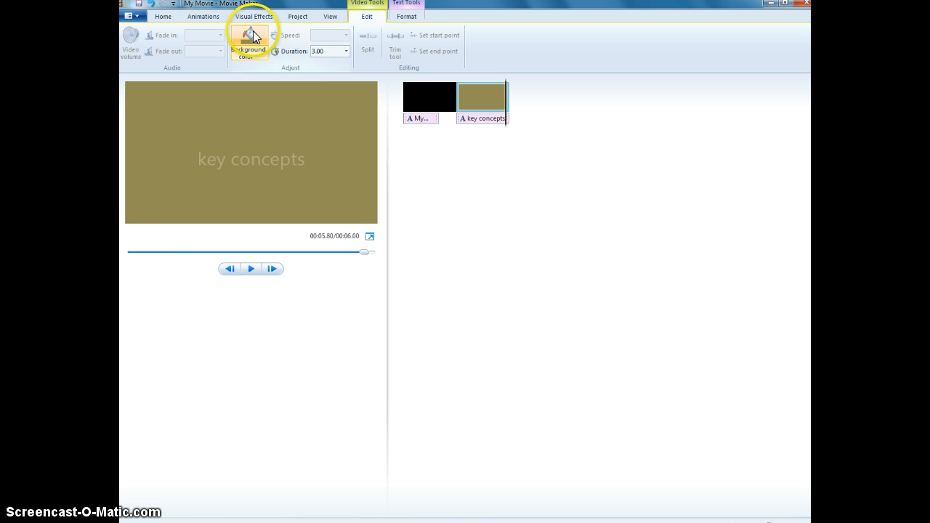
left_click(259, 53)
left_click(275, 100)
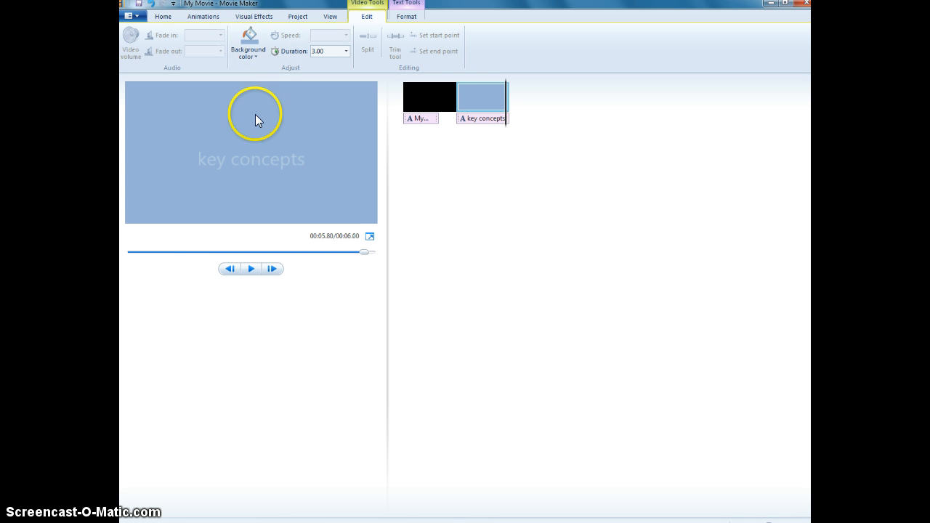
left_click(250, 37)
left_click(245, 79)
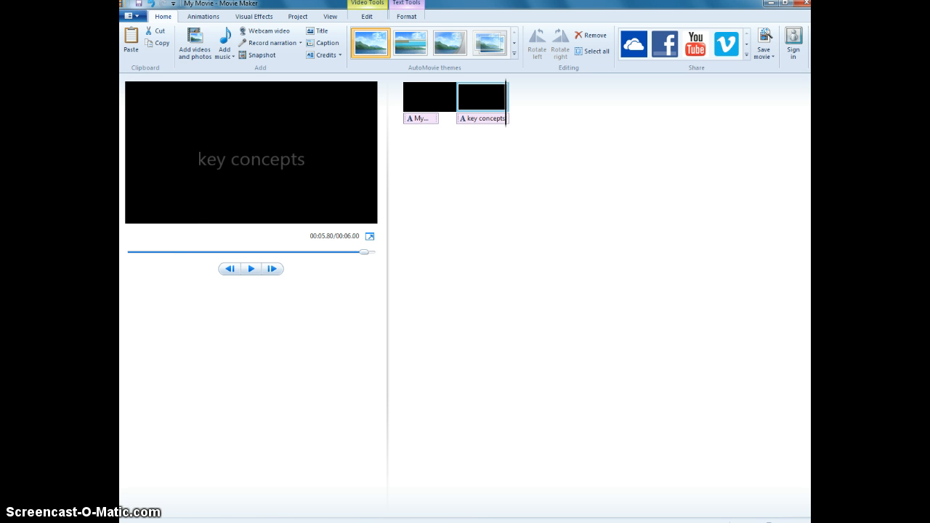
Add the BEACH photo from "MM to show 2015" > "materials for demonstrating mm" on the KINGSTON urDrive (D:).
left_click(197, 40)
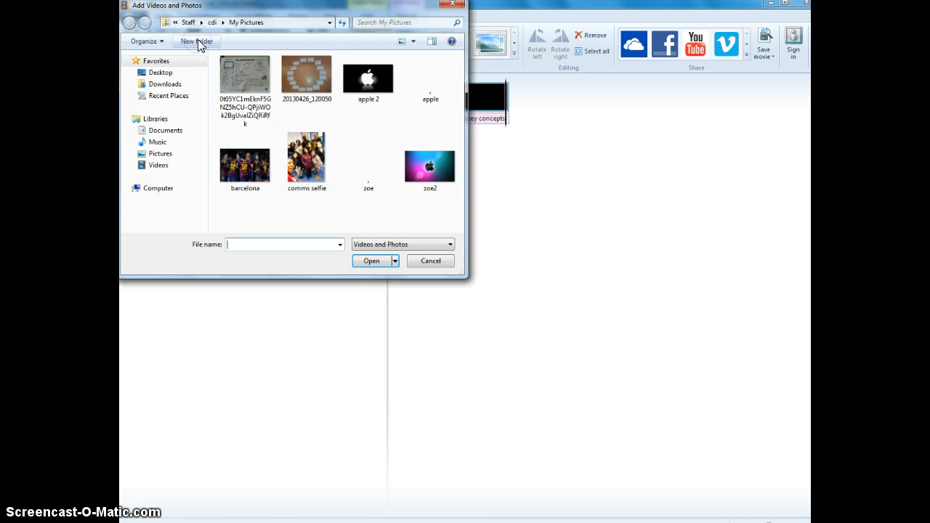
left_click(161, 190)
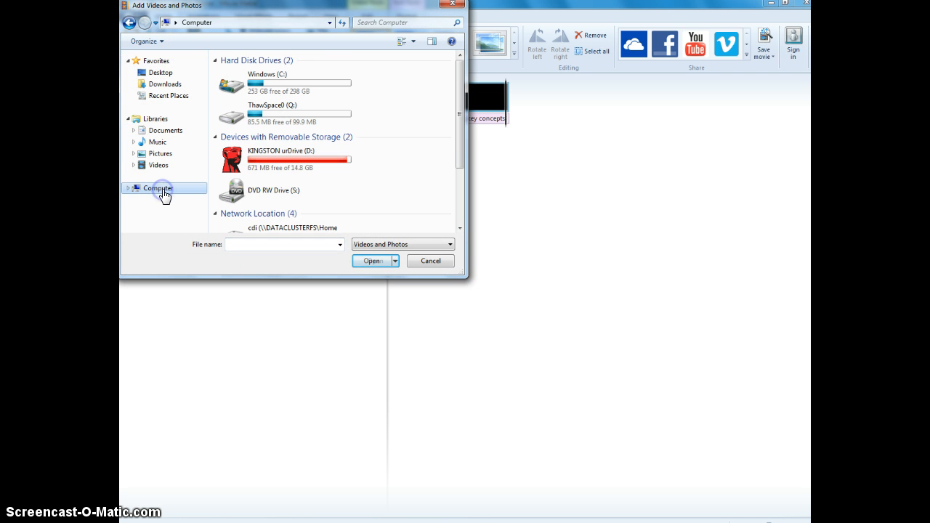
double_click(281, 165)
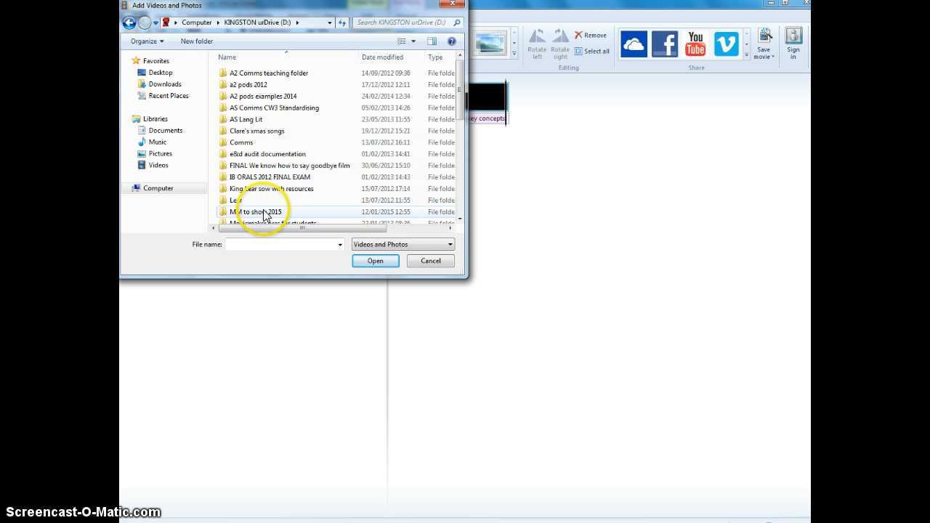
double_click(263, 212)
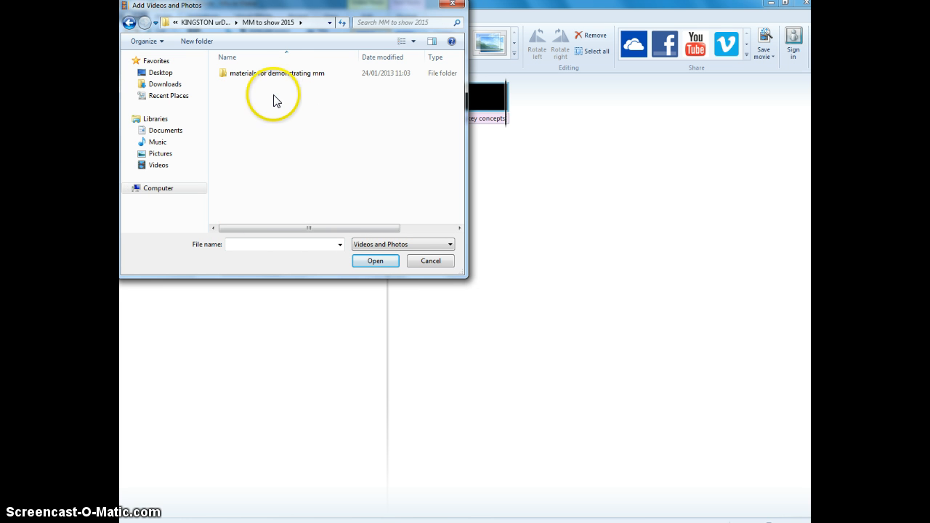
double_click(276, 74)
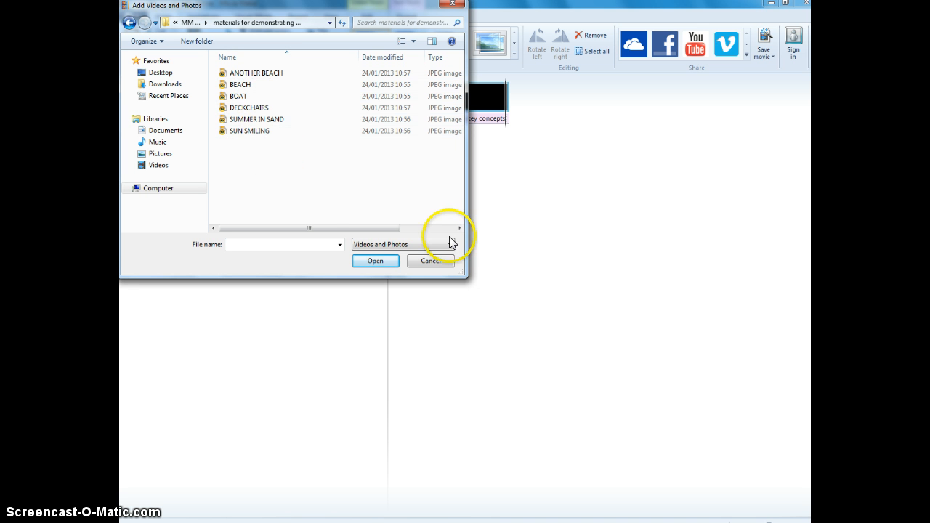
left_click(241, 85)
double_click(241, 85)
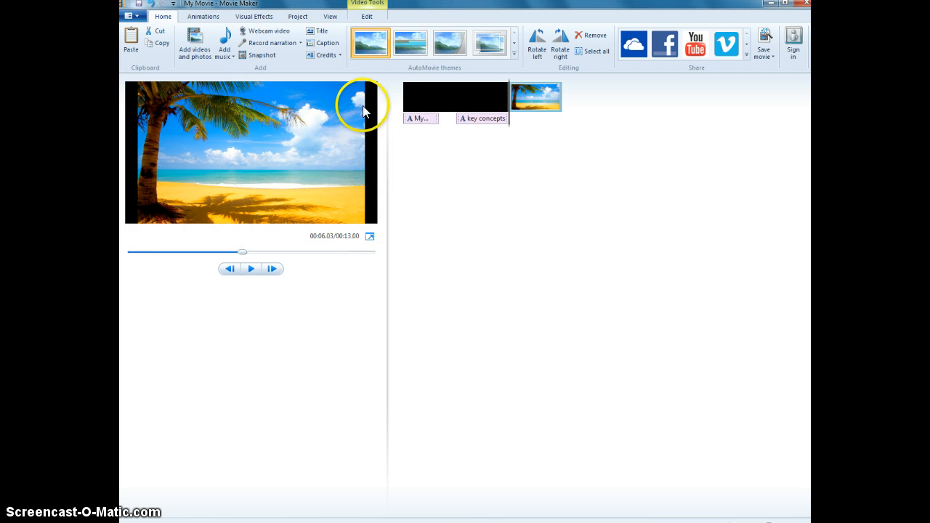
Set the beach photo's duration to 3.00 seconds.
left_click(367, 15)
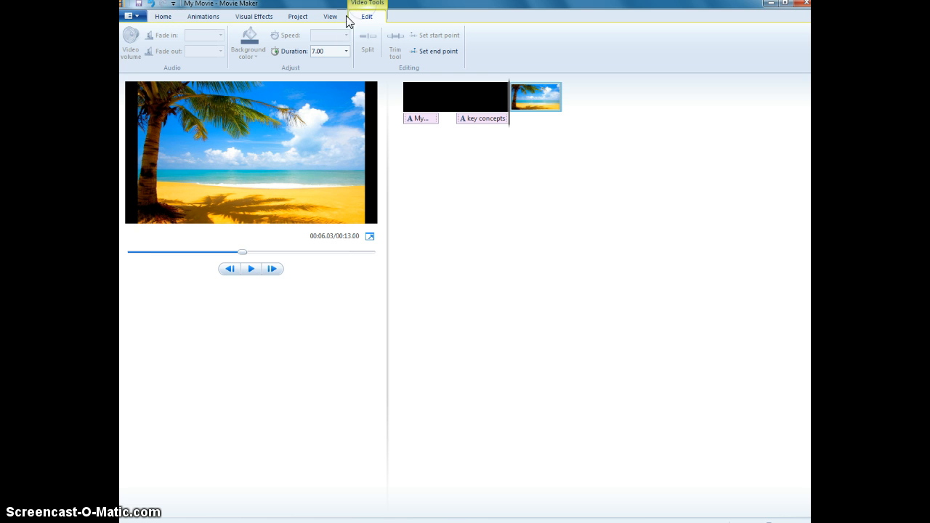
left_click(346, 51)
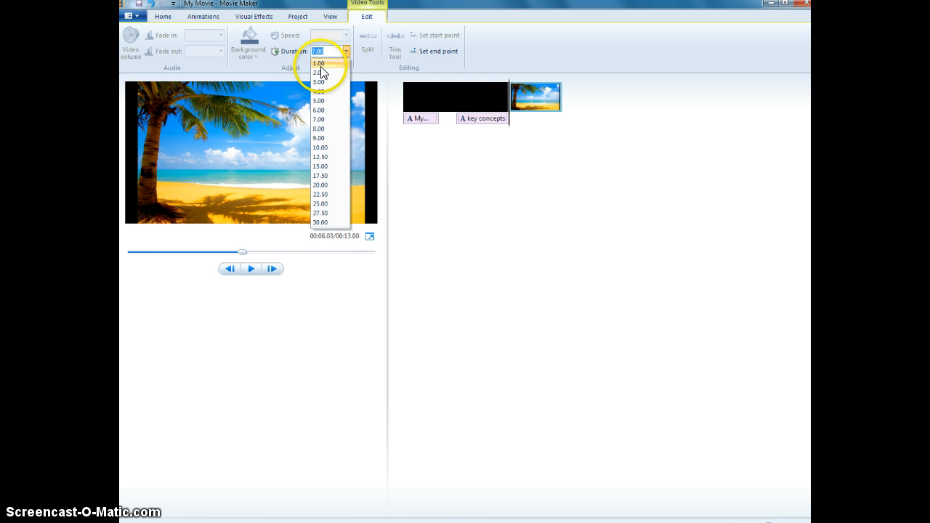
left_click(319, 82)
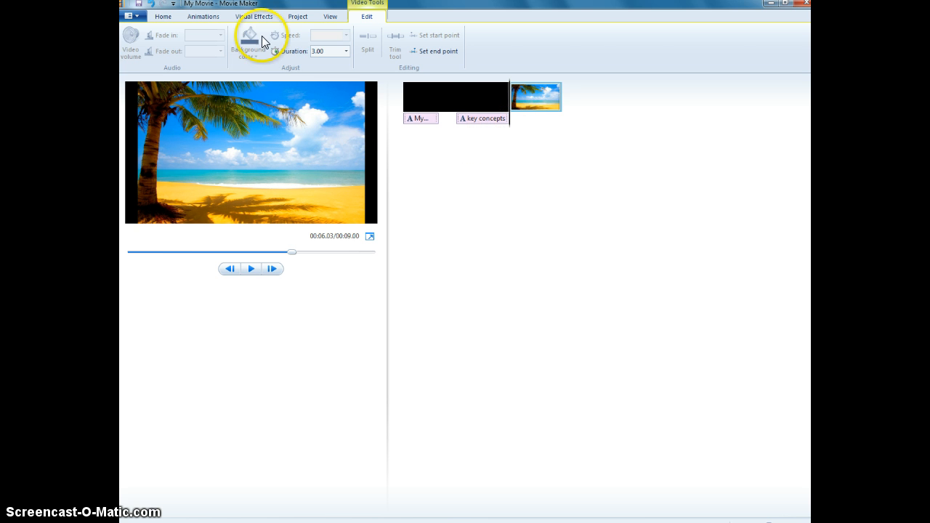
Add the SUN SMILING photo after the beach photo and set its duration to 3.00 seconds.
left_click(166, 18)
left_click(194, 40)
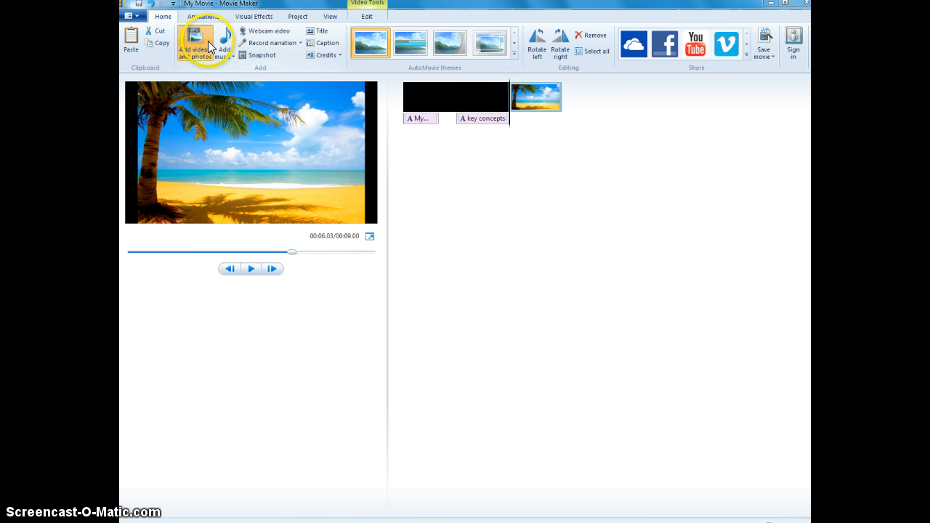
double_click(240, 132)
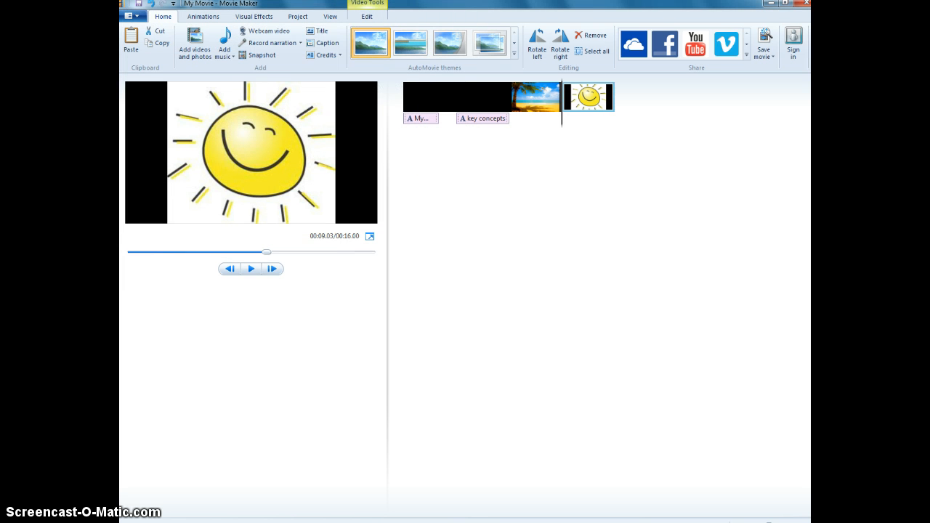
left_click(366, 7)
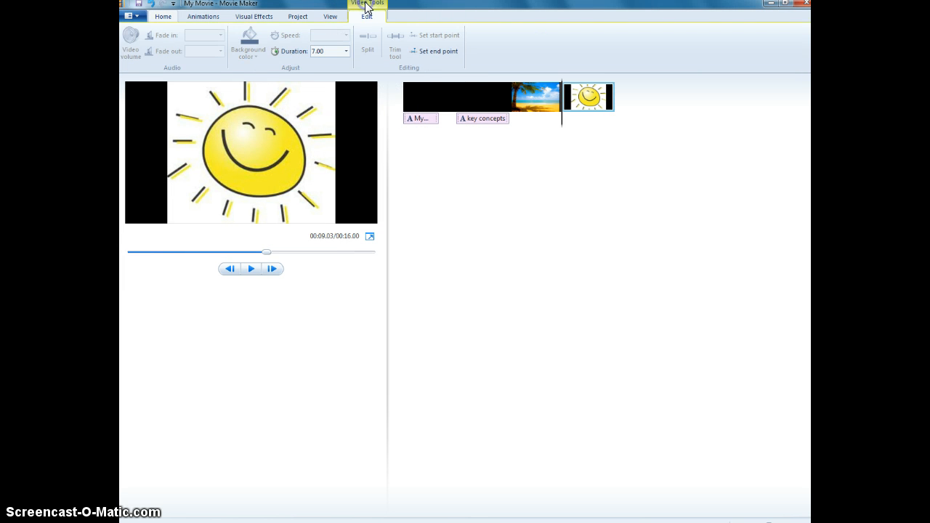
left_click(346, 50)
left_click(324, 82)
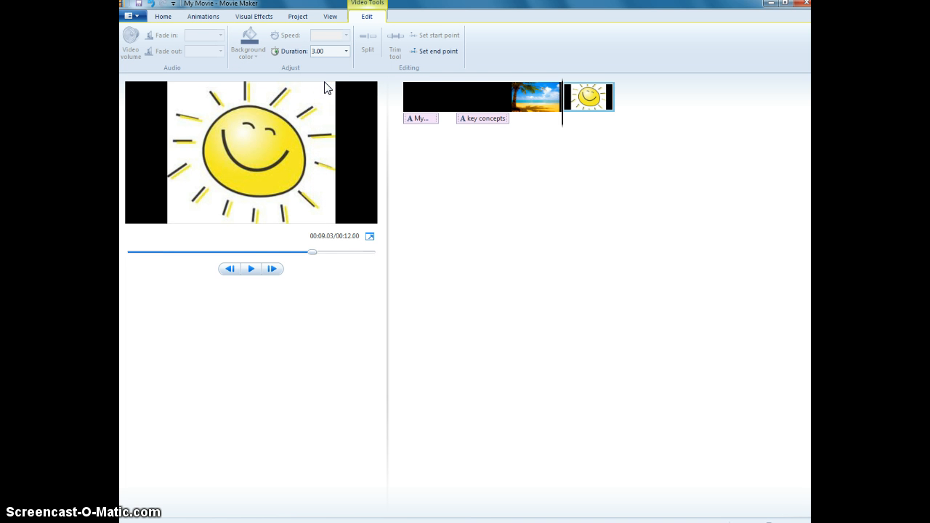
Play the whole movie from the beginning and check the title slides and photos on the timeline.
left_click(229, 269)
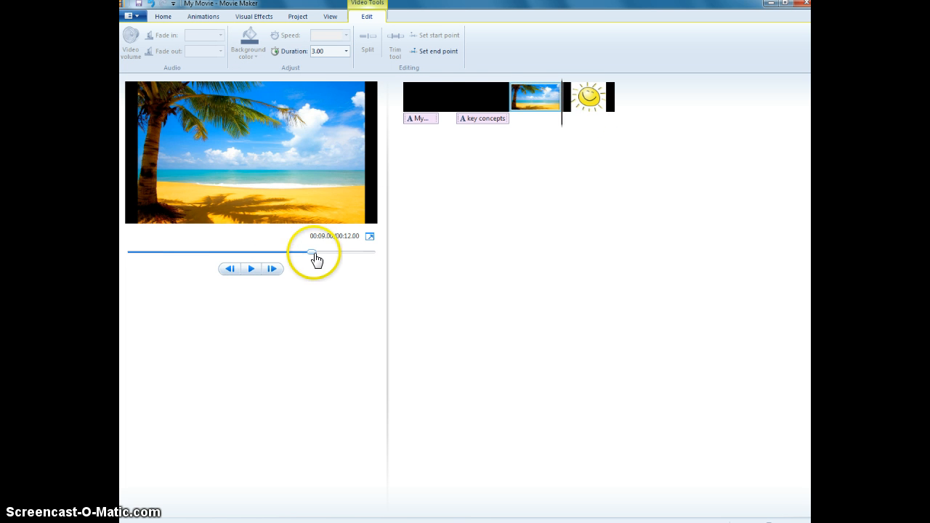
left_click_drag(312, 252, 137, 260)
left_click(252, 269)
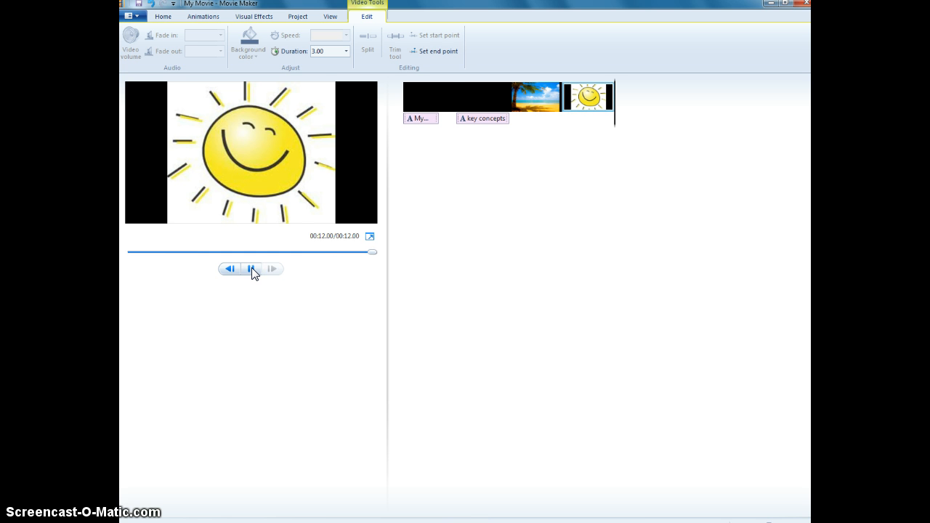
left_click(251, 268)
left_click(251, 268)
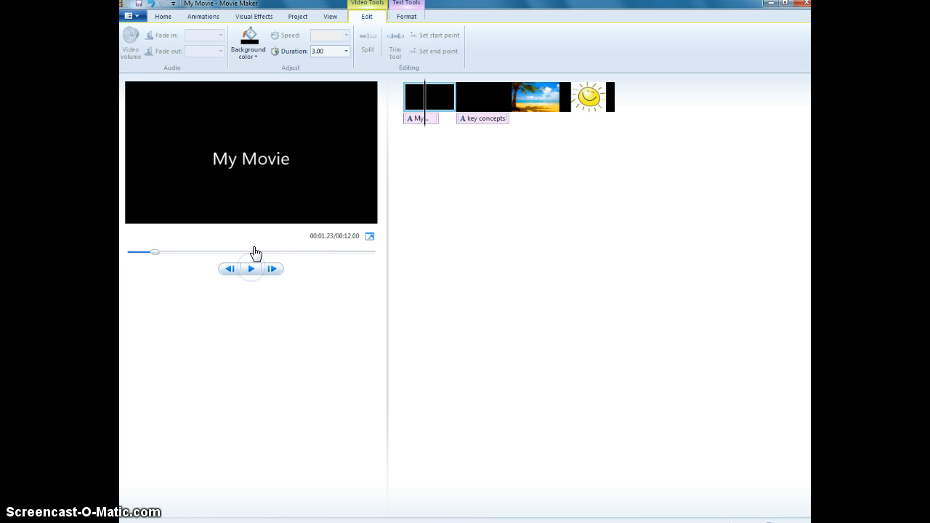
left_click(527, 120)
left_click(586, 116)
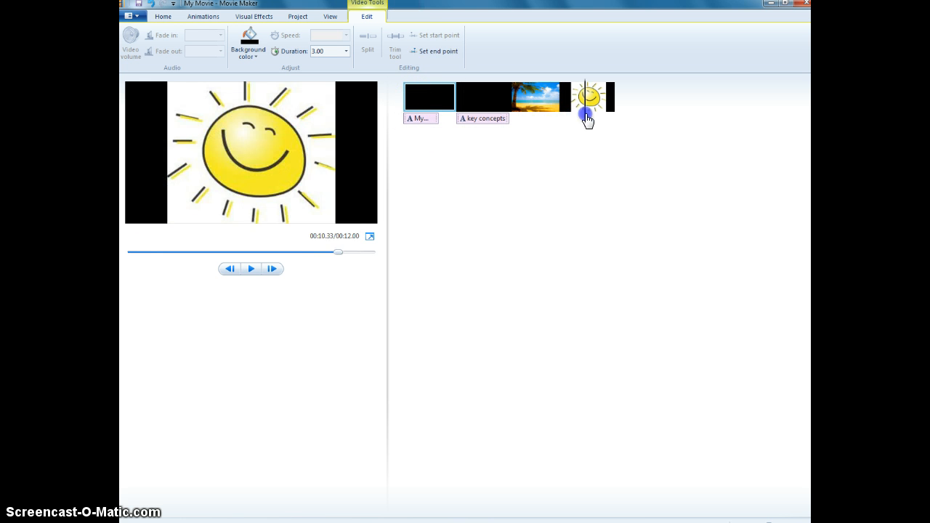
Add the "Knarls Barkley - Crazy" music at the movie's start from "MM to show 2015" > "materials for demonstrating mm" on the KINGSTON urDrive (D:).
left_click(415, 99)
left_click(402, 108)
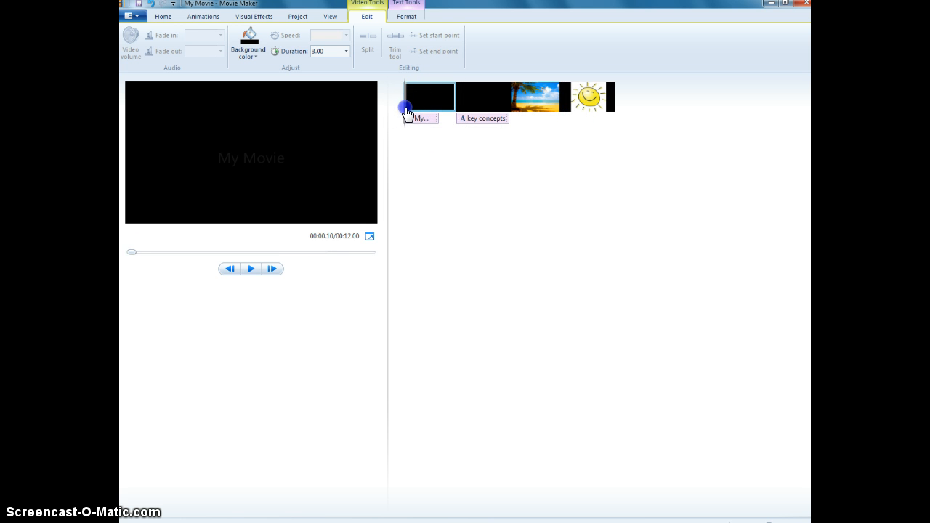
left_click(162, 18)
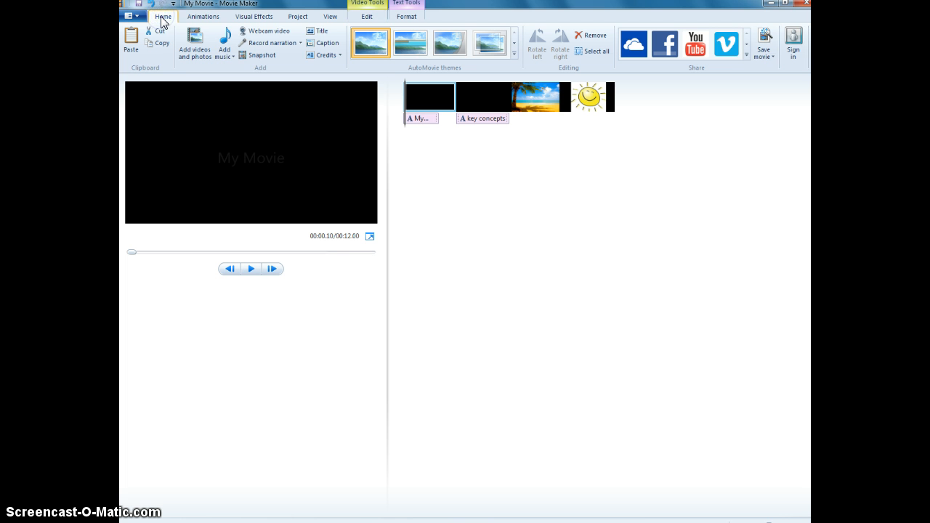
left_click(225, 39)
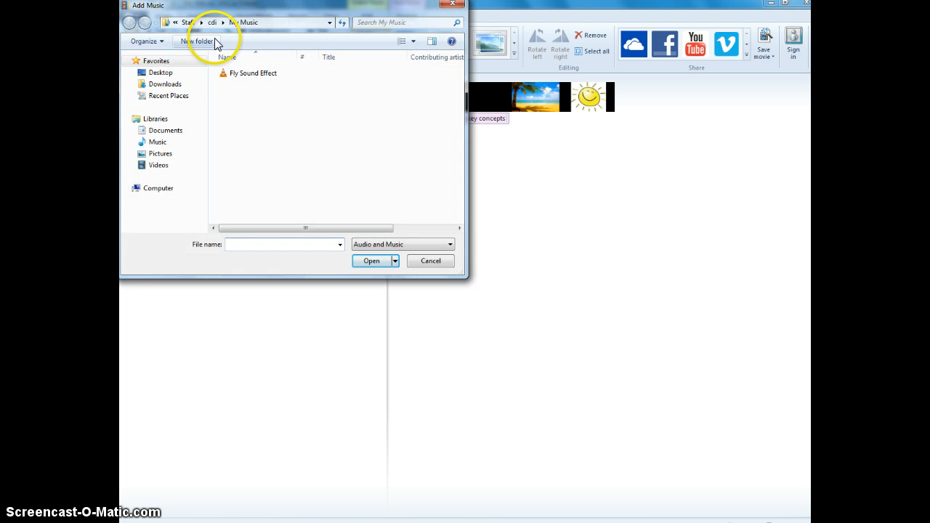
left_click(161, 189)
double_click(270, 157)
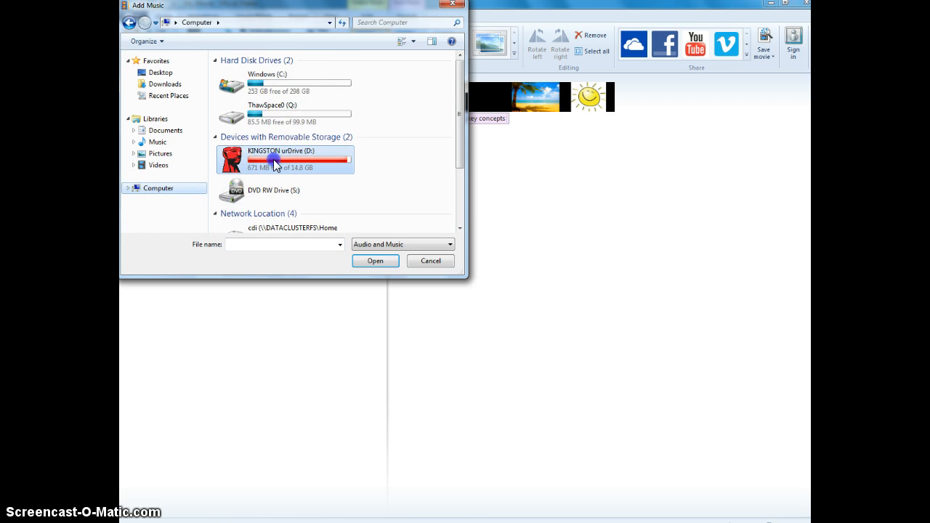
double_click(269, 209)
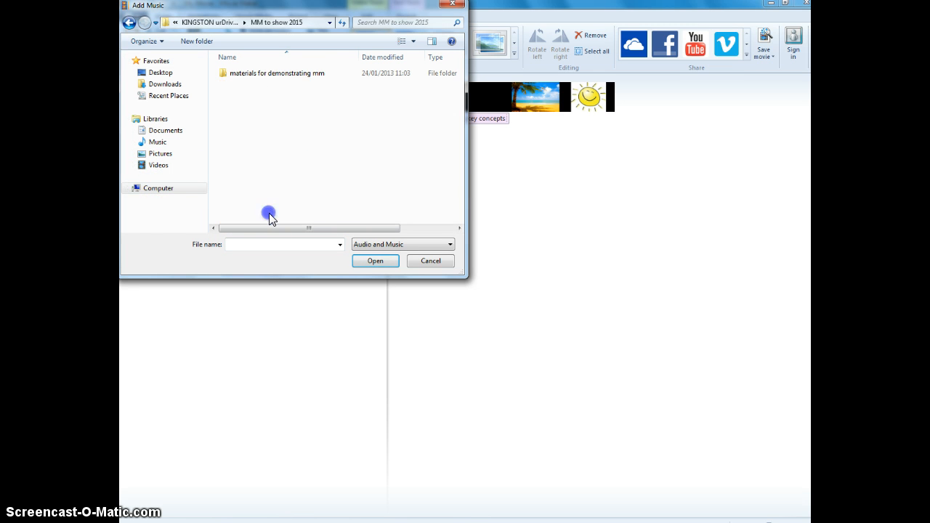
double_click(270, 76)
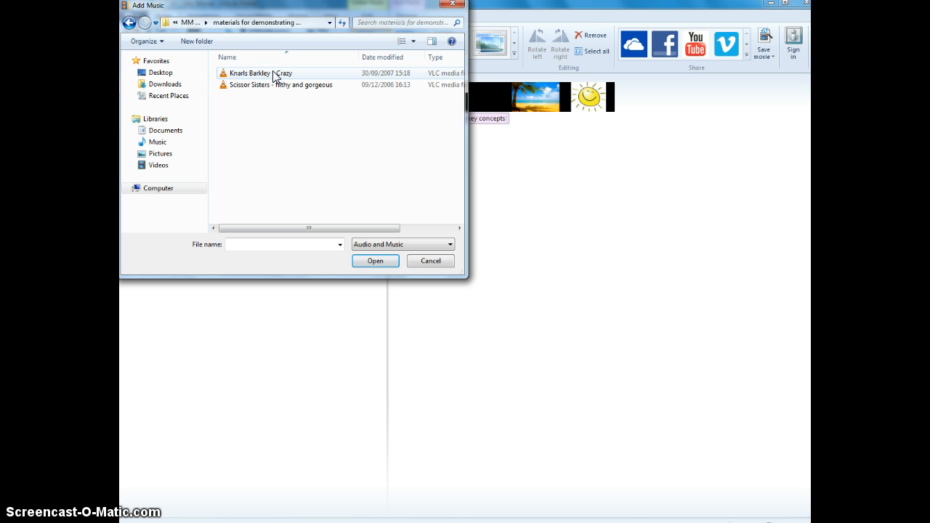
double_click(275, 74)
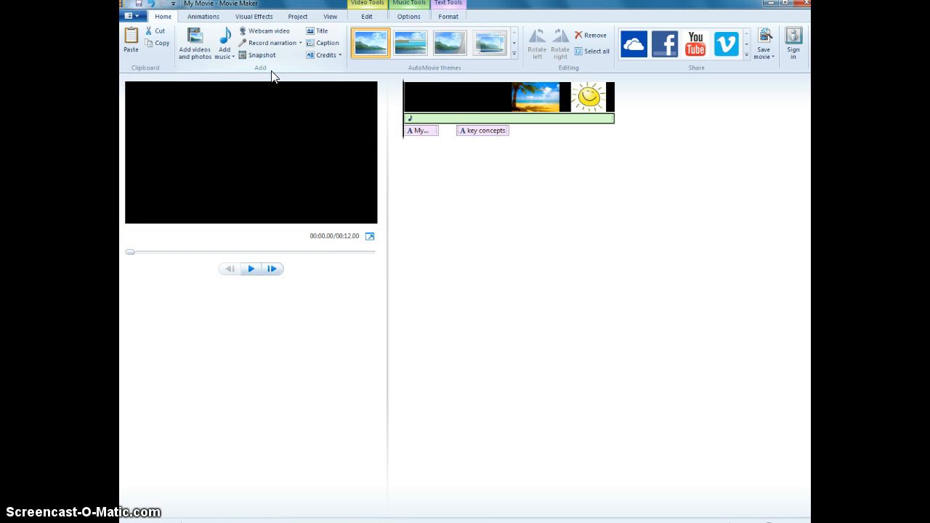
Set the music track's start point to 3.15s to skip the quiet opening.
left_click(417, 121)
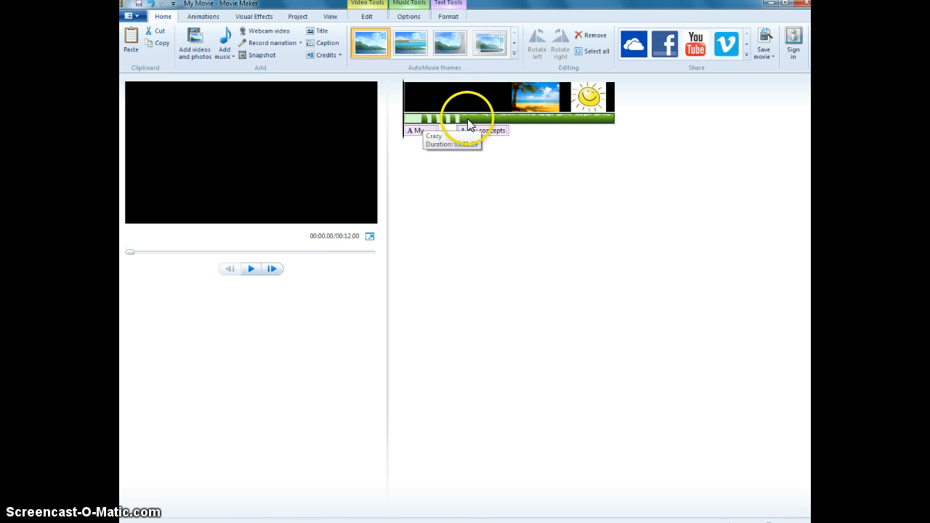
left_click(405, 7)
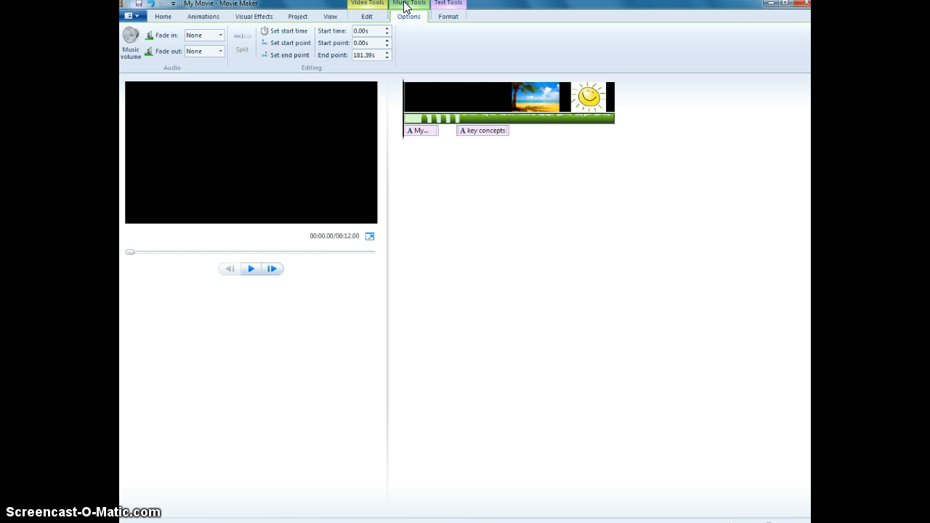
left_click(289, 45)
left_click(387, 40)
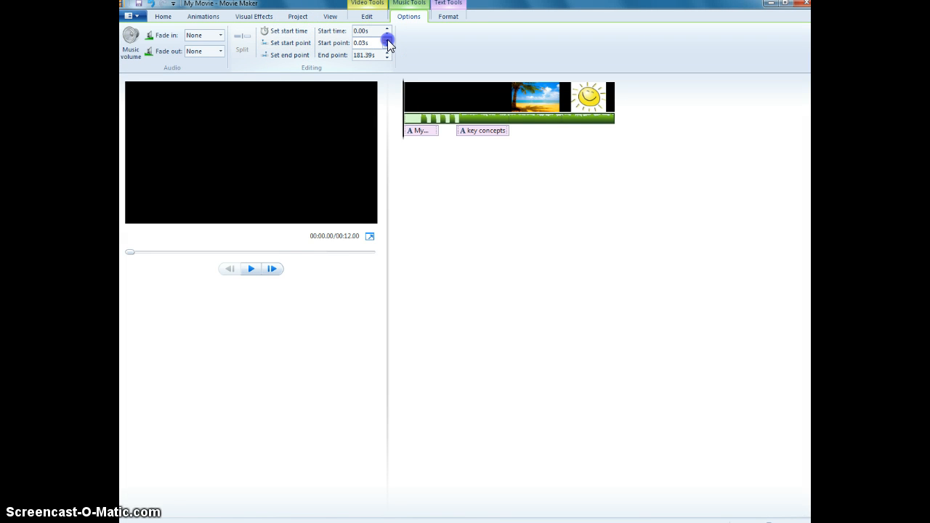
left_click_drag(387, 39, 387, 39)
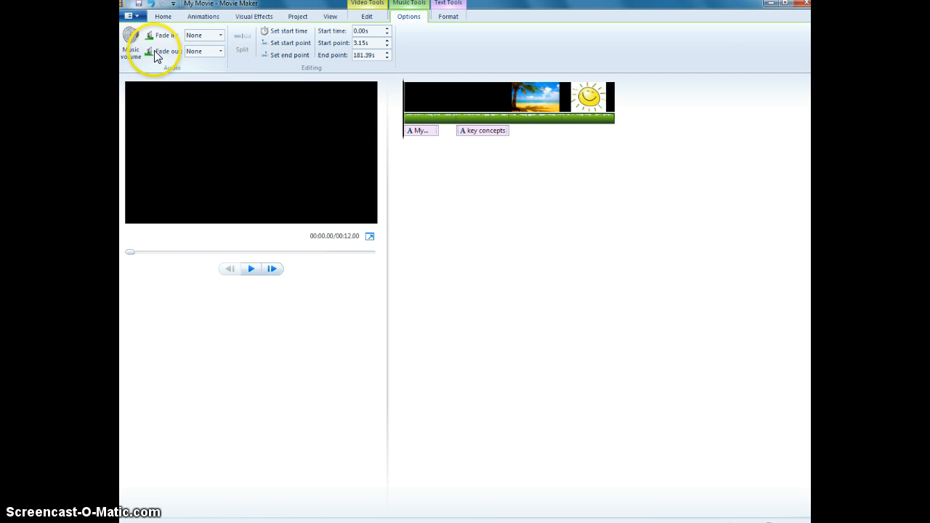
Set the music's fade in and fade out to Medium and play the movie through to its end.
left_click(221, 40)
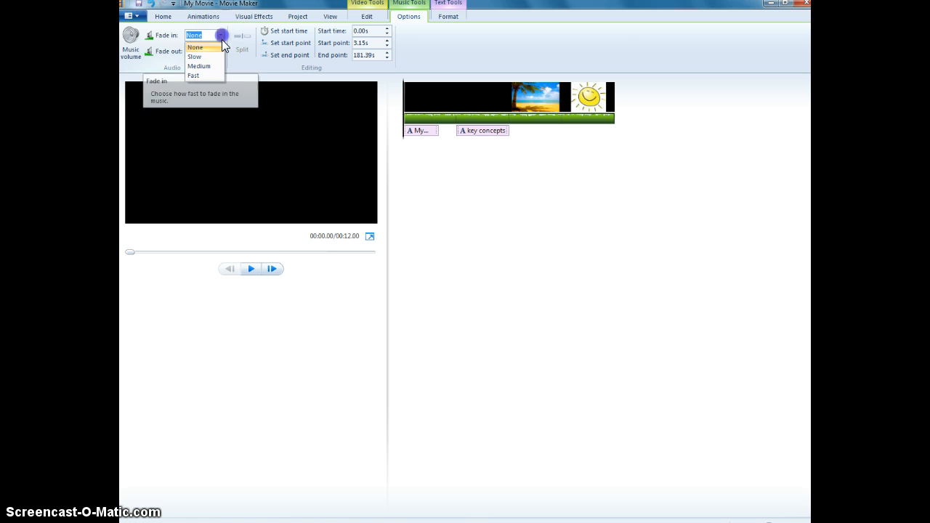
left_click(204, 66)
left_click(220, 50)
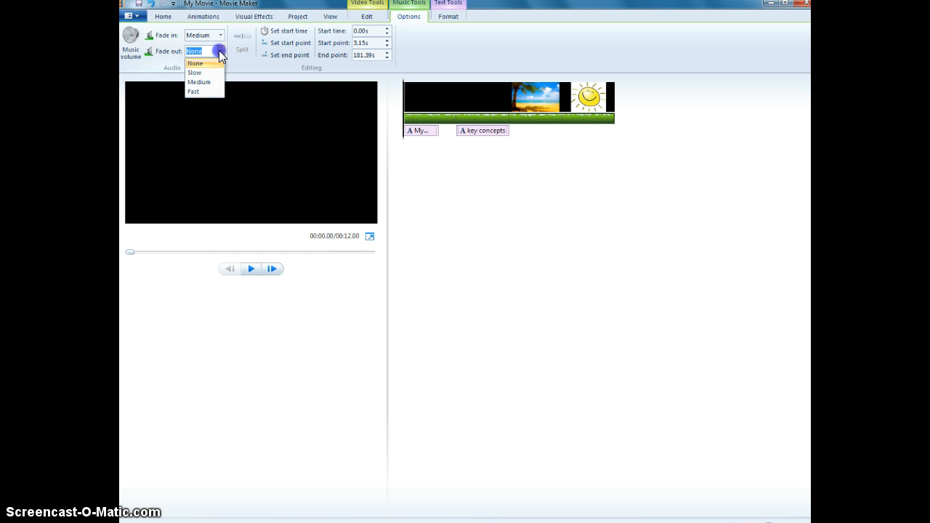
left_click(193, 82)
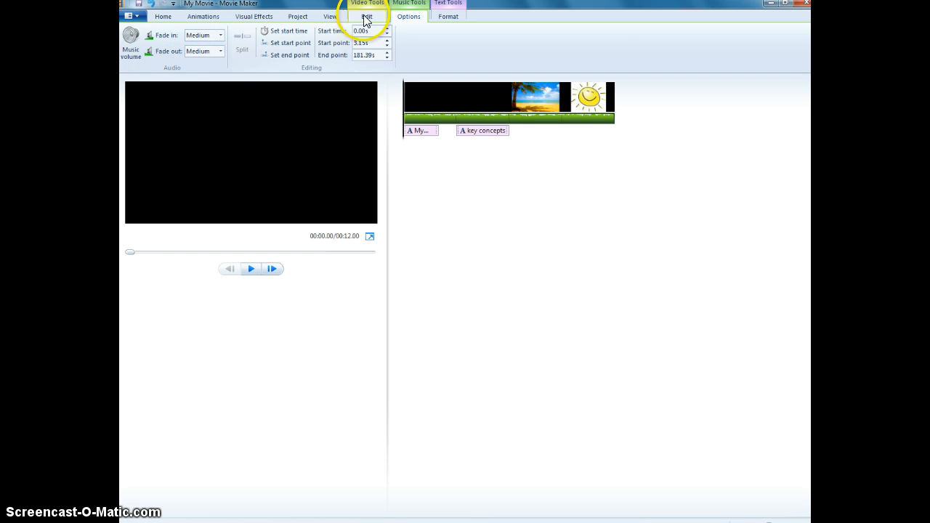
left_click(162, 16)
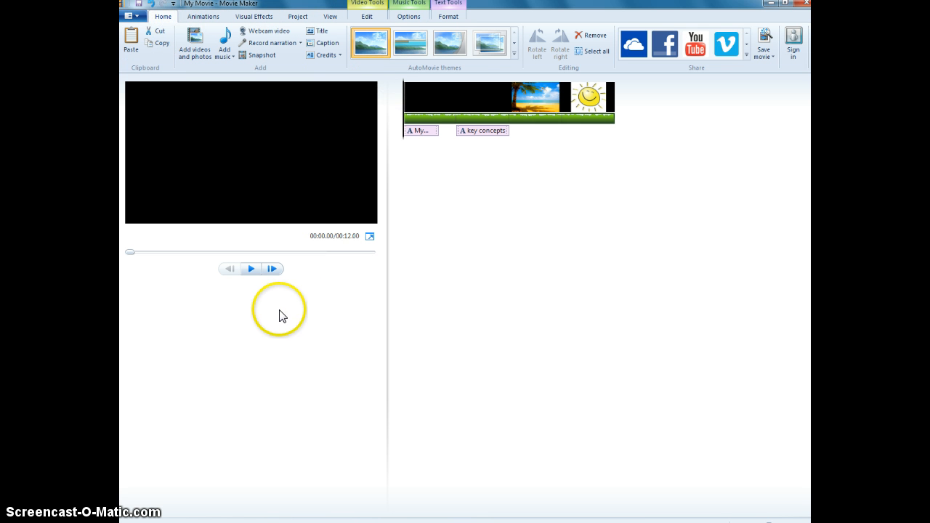
left_click(251, 269)
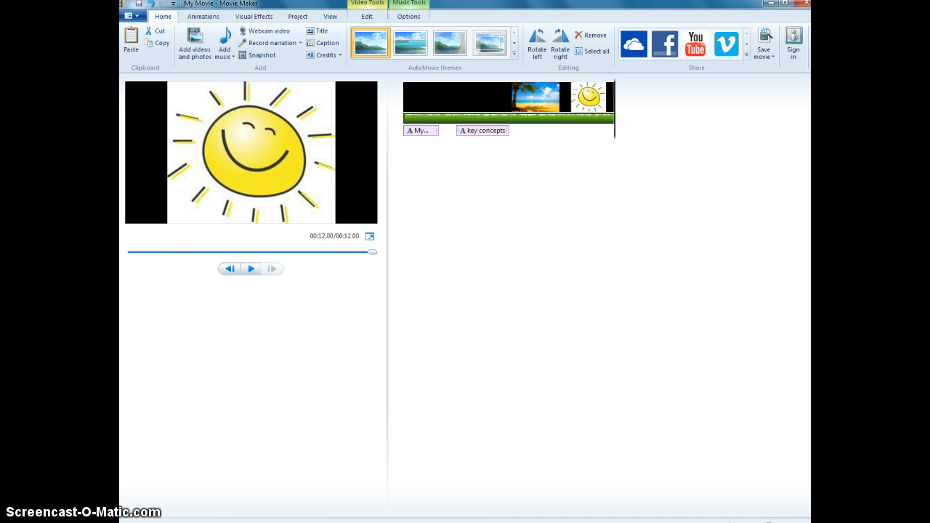
Add the DECKCHAIRS photo after the sun photo and set its duration to 3.00 seconds.
left_click(196, 40)
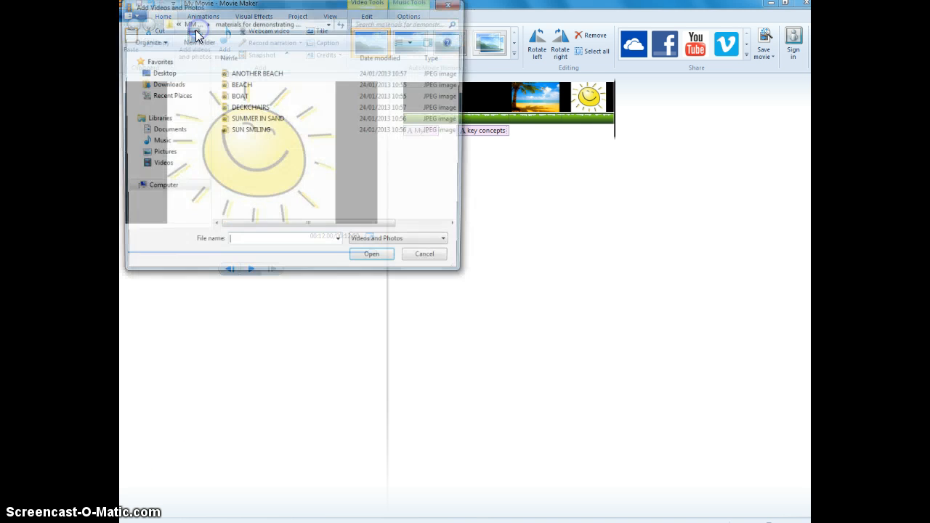
left_click(242, 108)
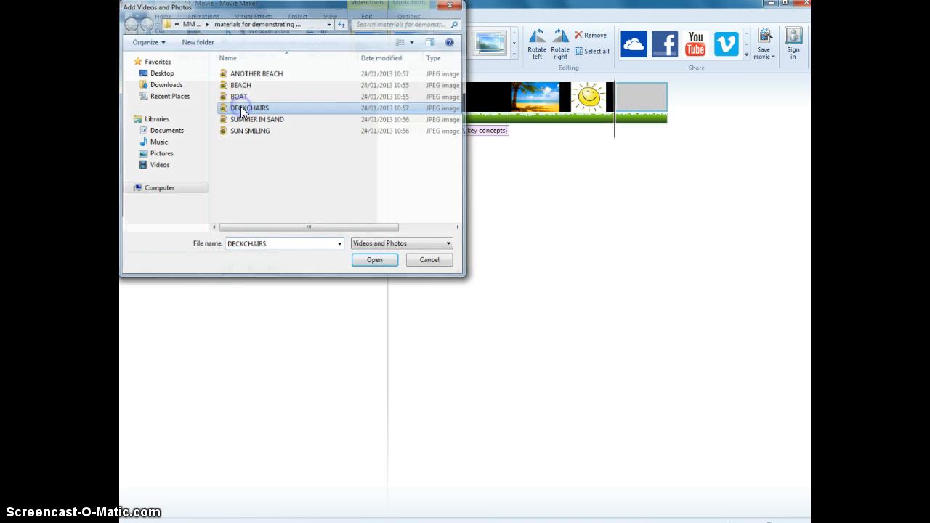
double_click(243, 108)
left_click(366, 15)
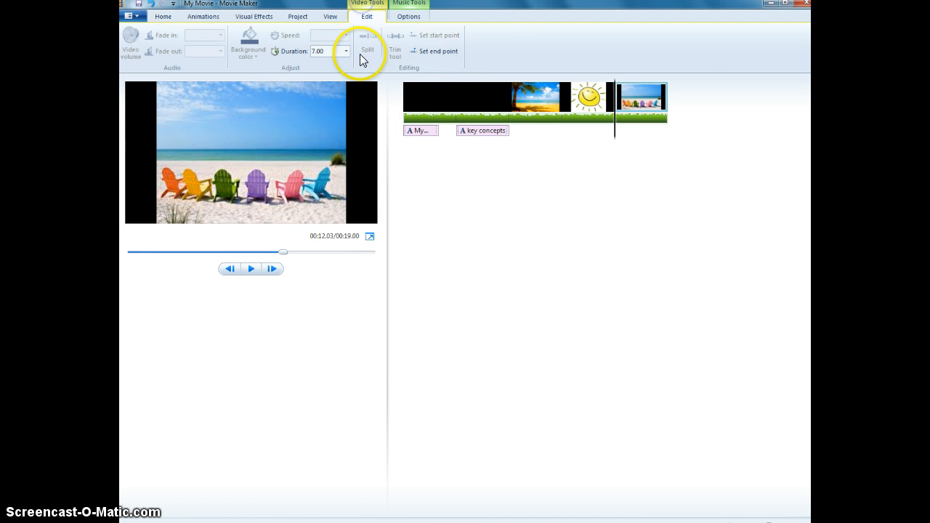
left_click(346, 51)
left_click(318, 79)
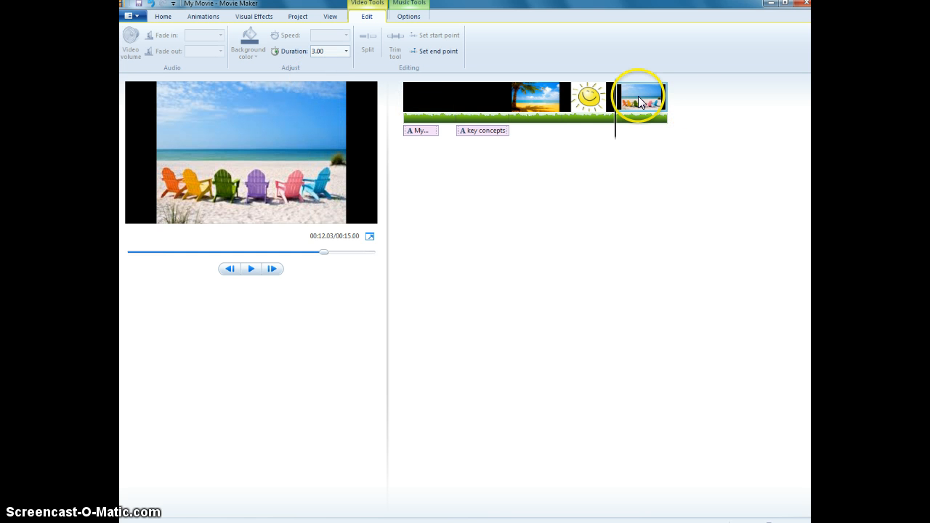
Add the caption "deckchairs" to the deckchairs photo.
left_click(162, 16)
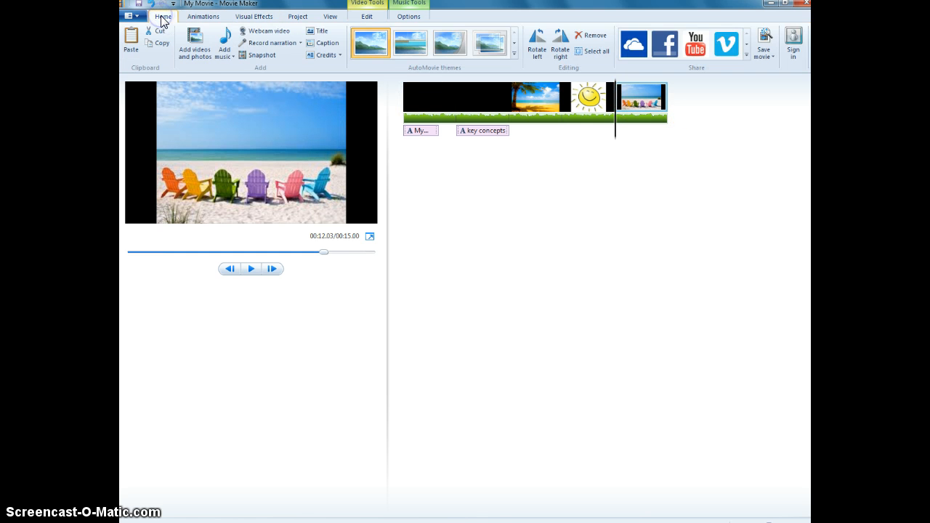
left_click(321, 42)
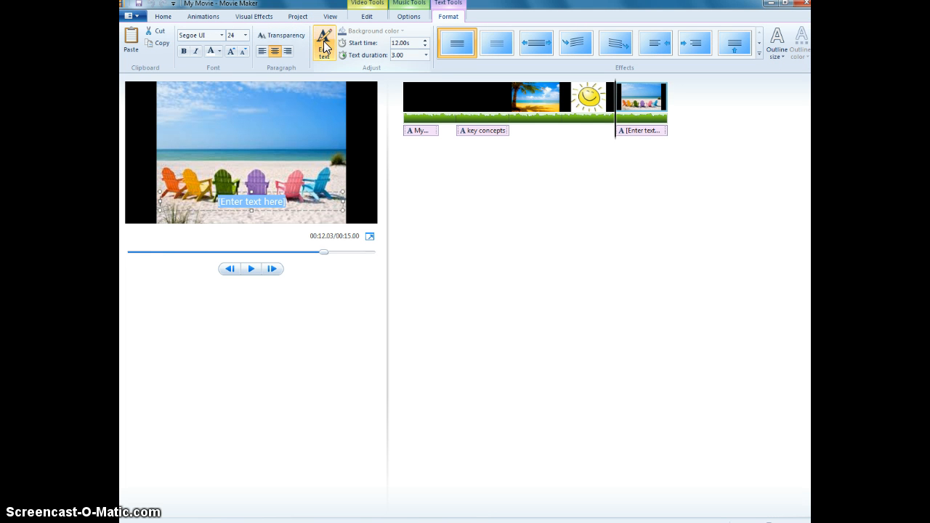
type("deckchairs")
left_click(274, 413)
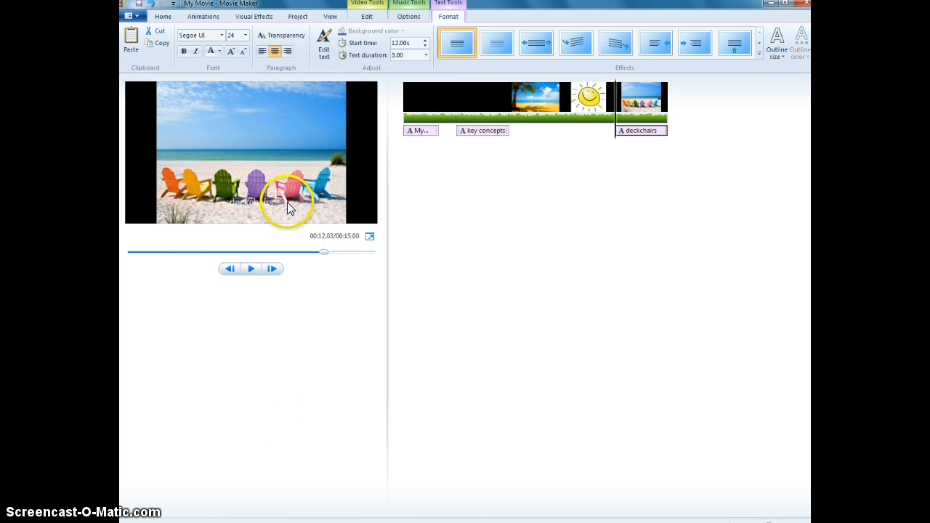
Make the text of the "deckchairs" caption black and bold.
left_click(287, 204)
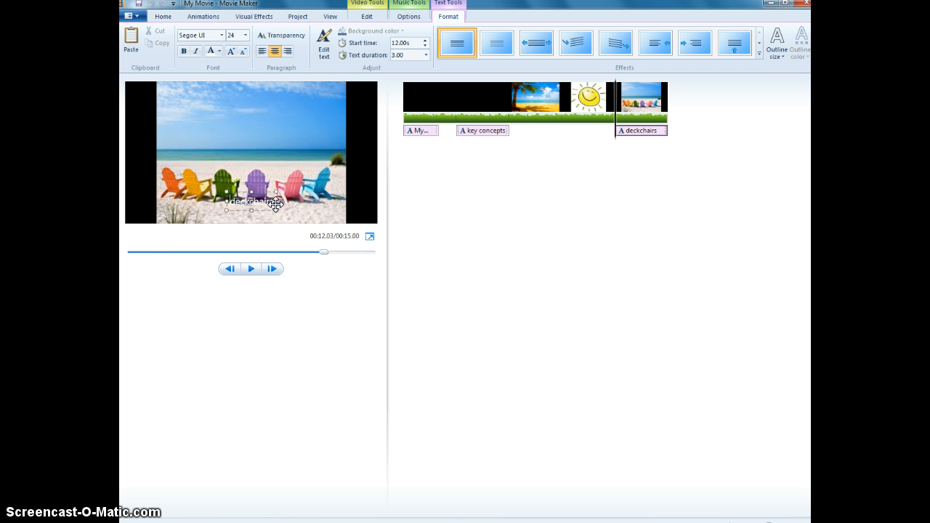
left_click_drag(273, 202, 226, 201)
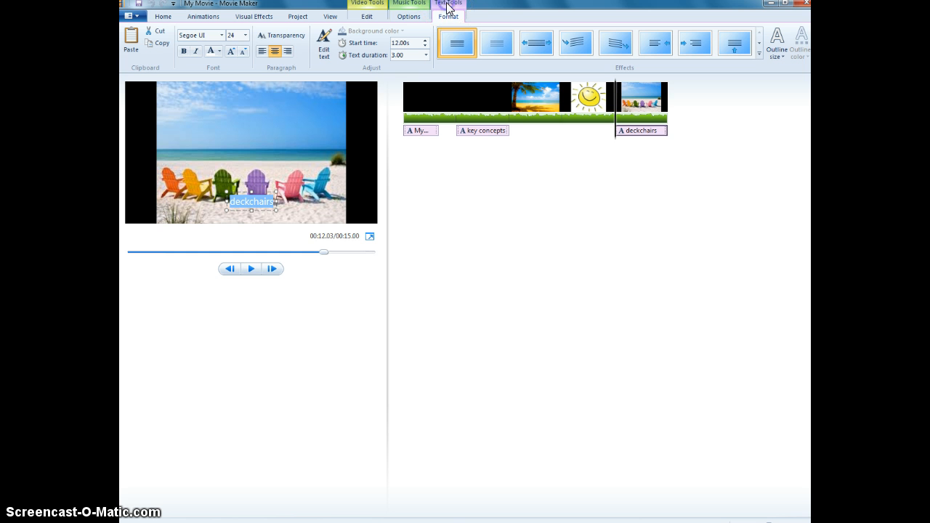
left_click(218, 51)
left_click(212, 66)
left_click(184, 51)
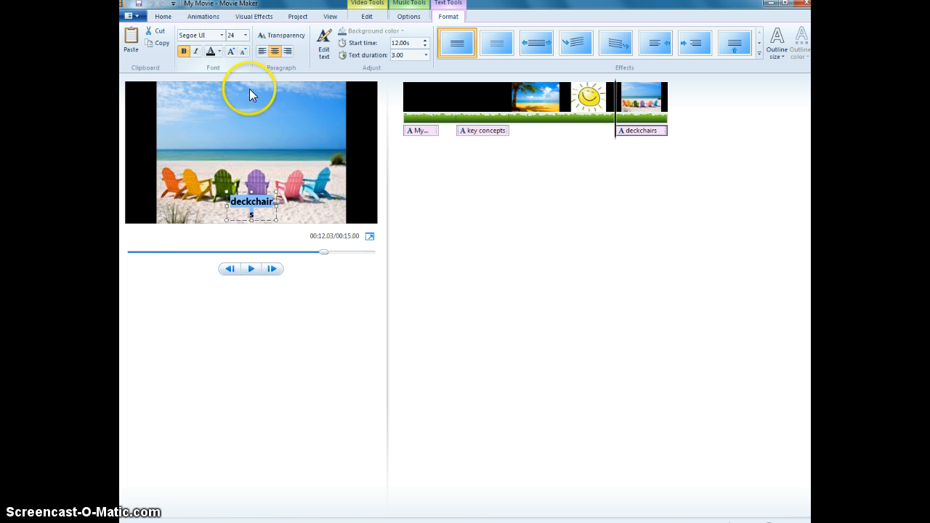
Widen the "deckchairs" caption box so the word fits on one line and set its font to Ravie.
left_click_drag(276, 206, 301, 204)
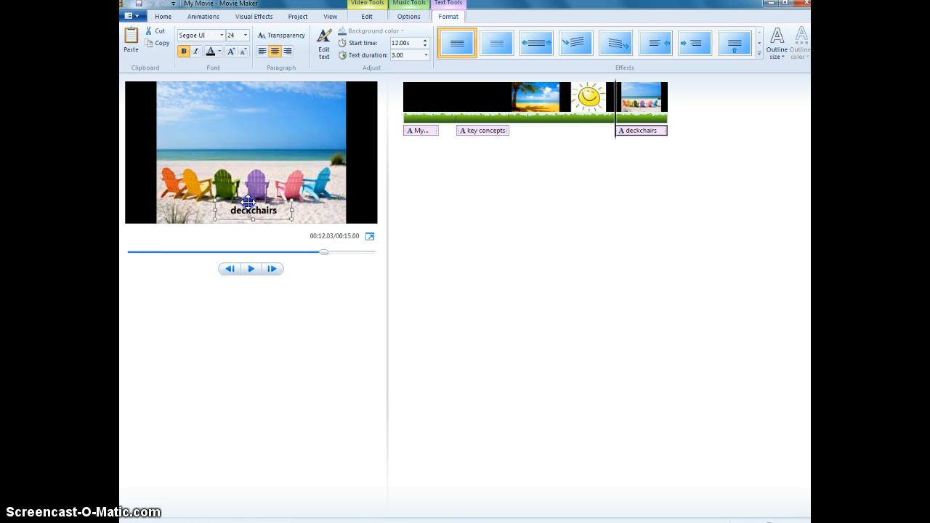
left_click(221, 35)
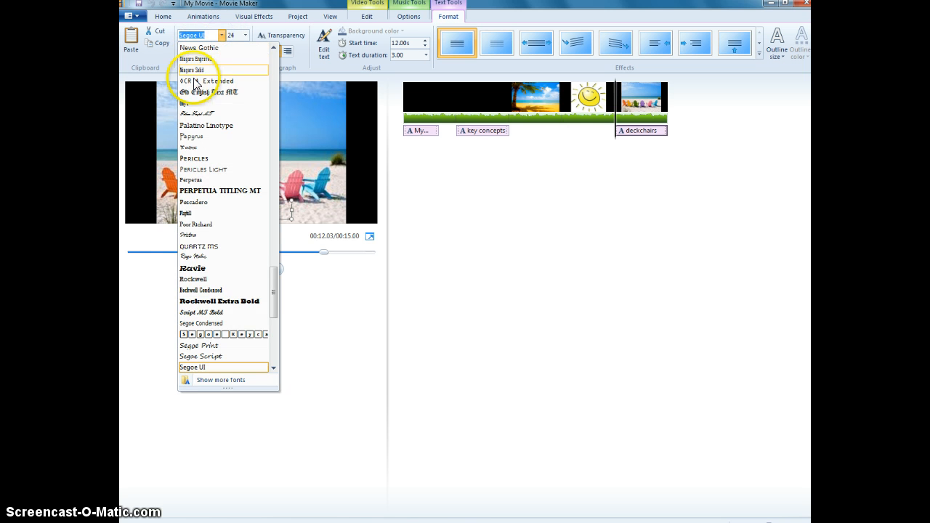
left_click(194, 269)
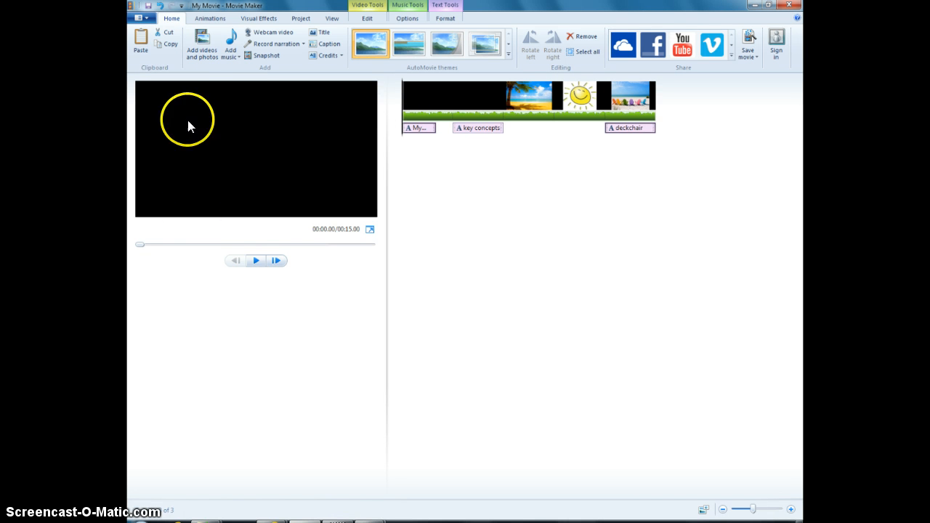
Start saving a copy of the project and browse to "materials for demonstrating mm" inside "MM to show 2015" on the KINGSTON urDrive (D:).
left_click(136, 19)
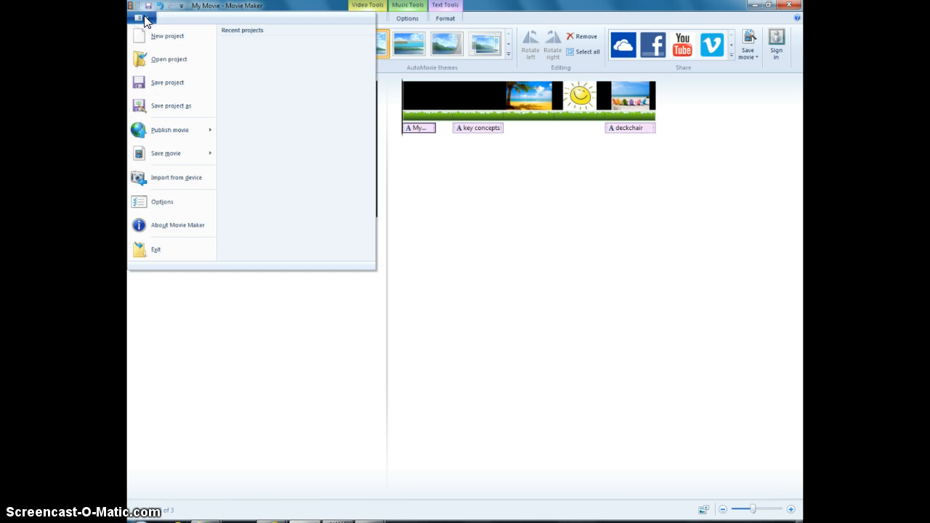
left_click(163, 106)
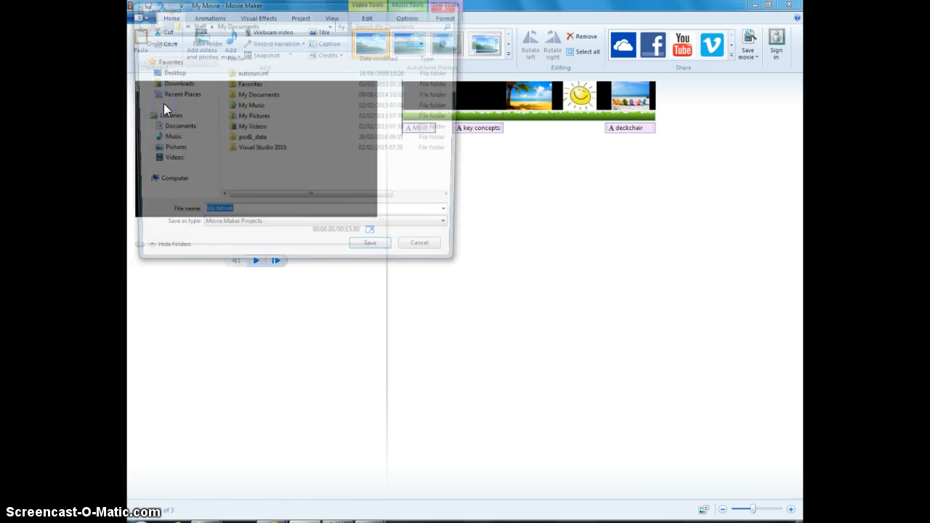
left_click(164, 182)
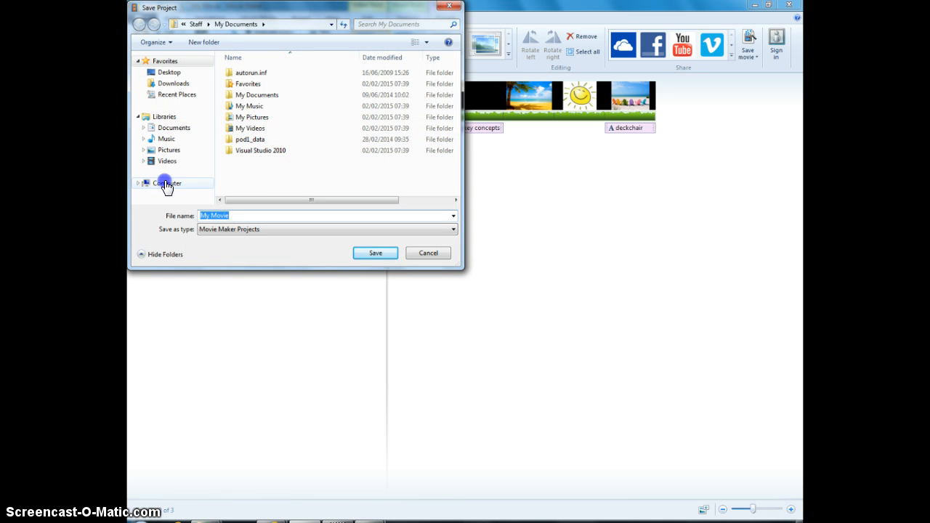
double_click(269, 152)
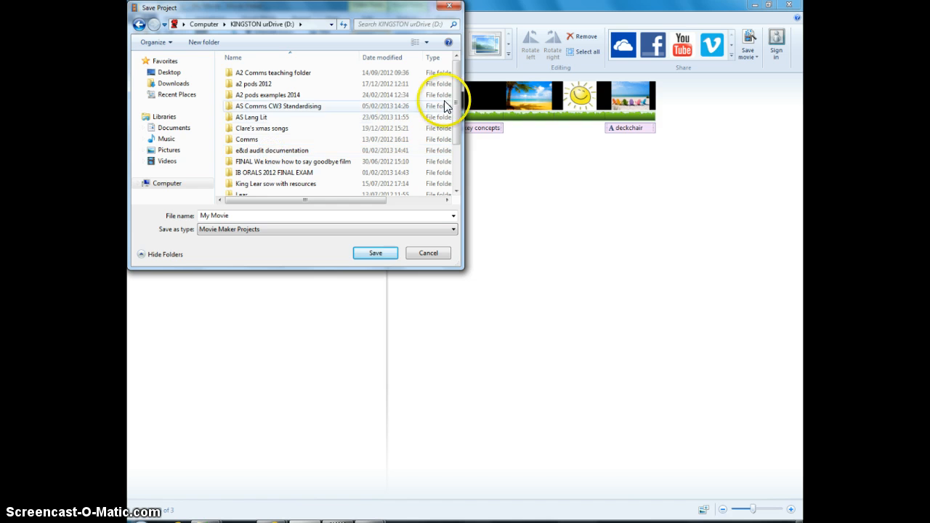
left_click_drag(454, 103, 451, 139)
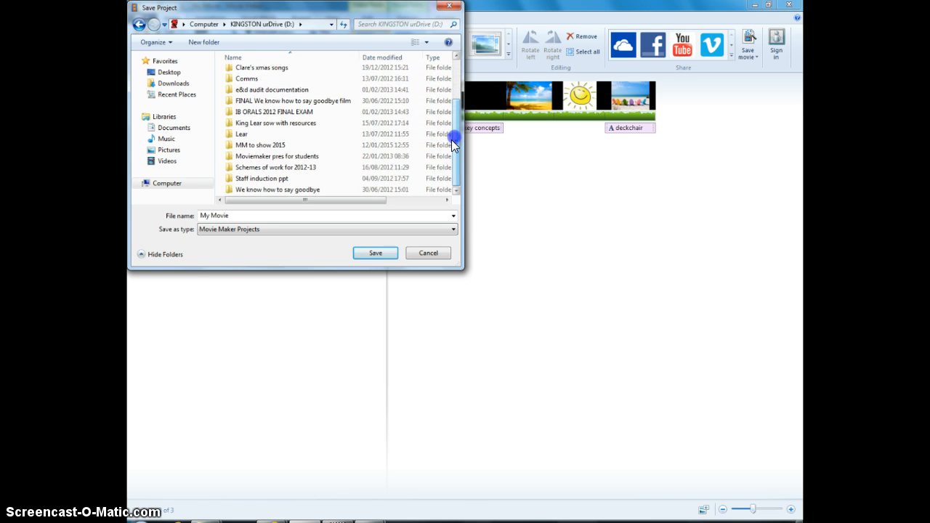
left_click(244, 146)
double_click(244, 145)
double_click(247, 73)
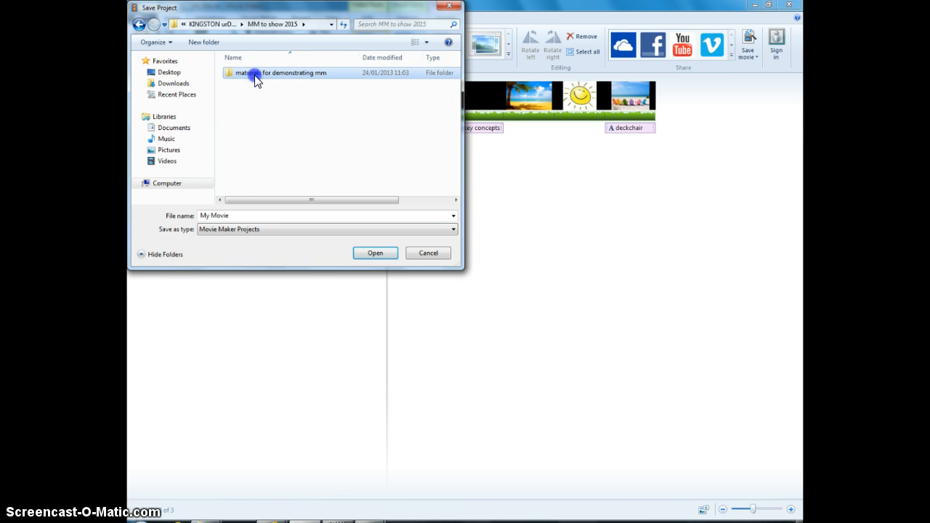
Name the project file with the author's first name followed by "mm project" and save it as a Movie Maker project.
left_click(244, 215)
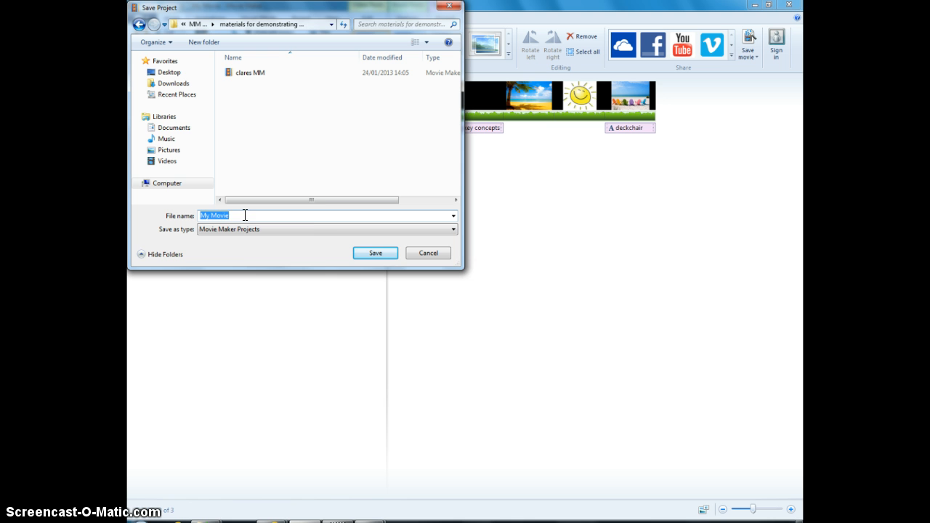
type("clare")
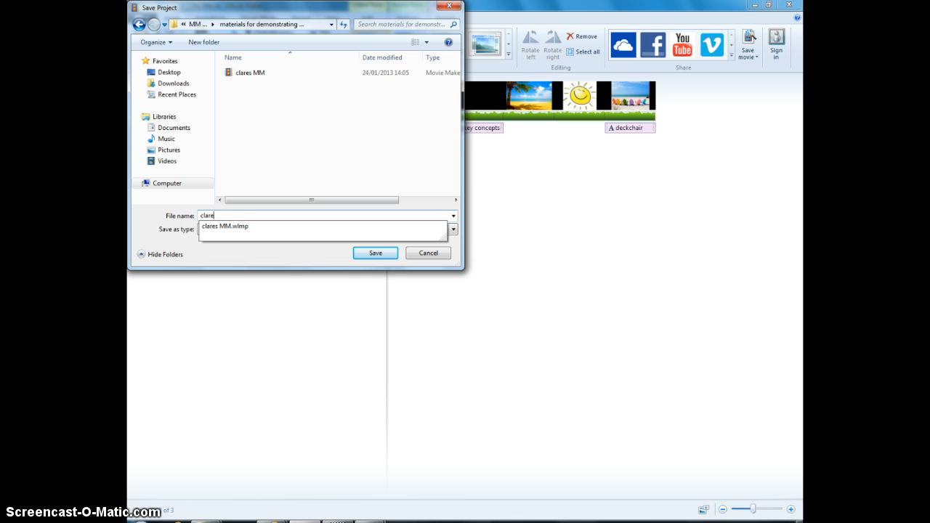
type(" mm project")
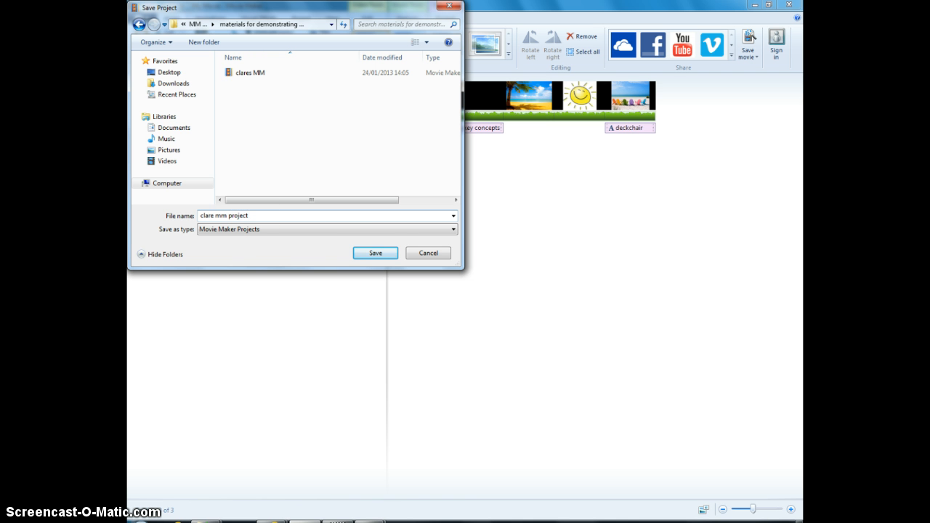
left_click(371, 251)
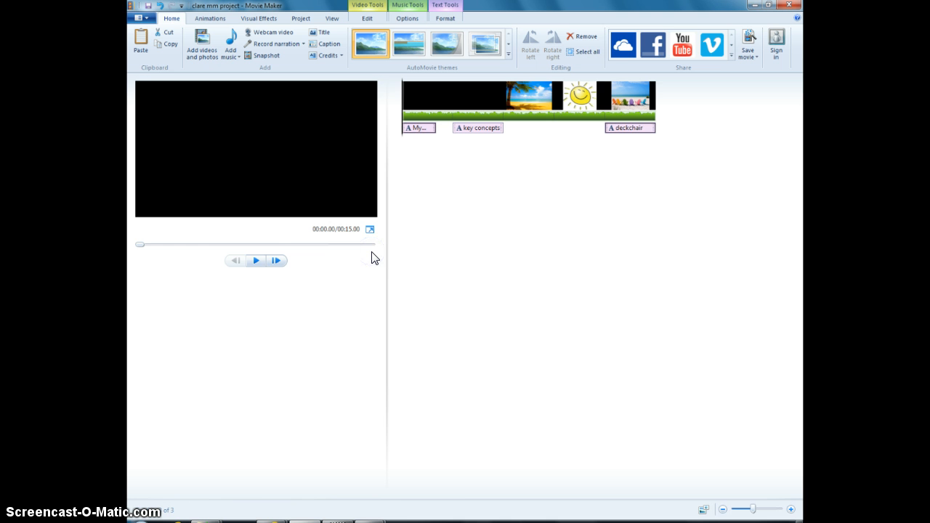